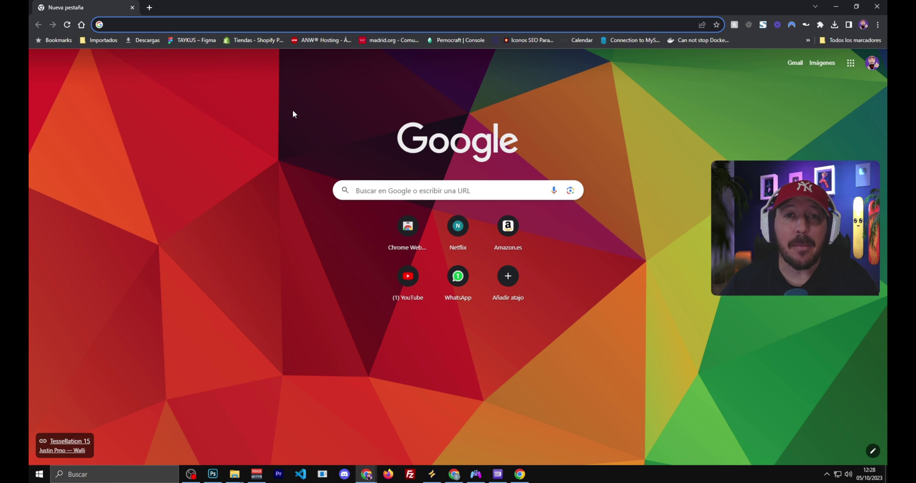
# Search the web for RPCS3, open the official rpcs3.net site and accept its anti-piracy notice.
pyautogui.write('RPCS3')
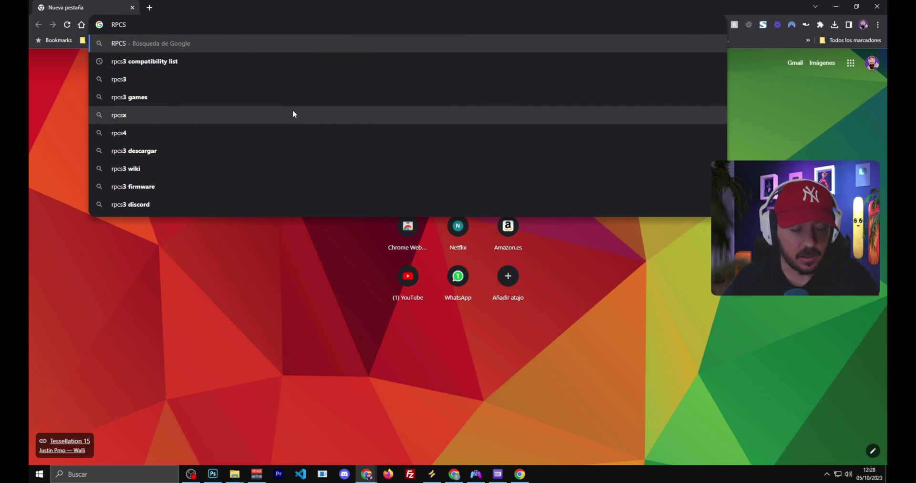
pyautogui.press('Return')
pyautogui.click(209, 159)
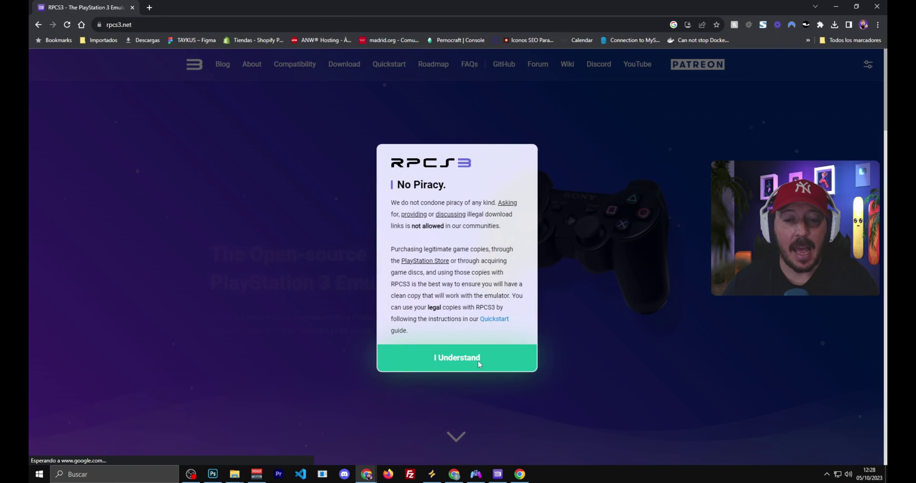
pyautogui.click(477, 365)
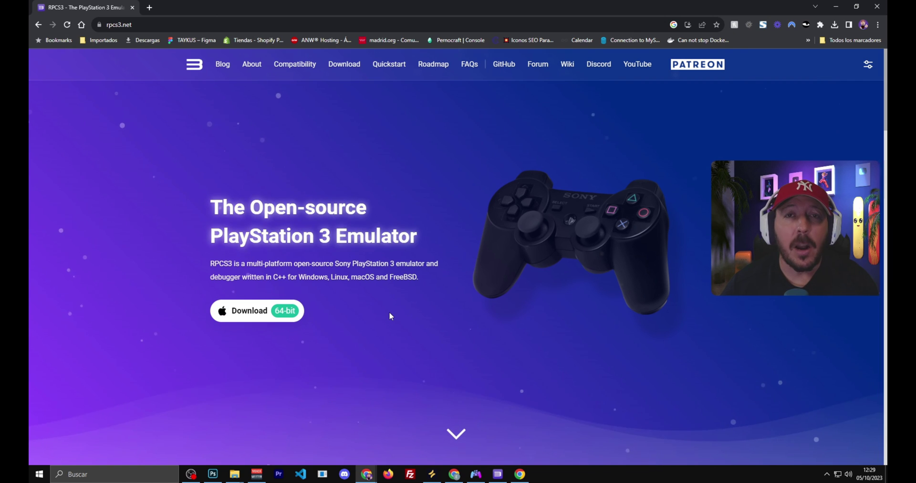
# Download the latest Windows build of RPCS3 and save the .7z archive in the Descargas folder.
pyautogui.click(263, 317)
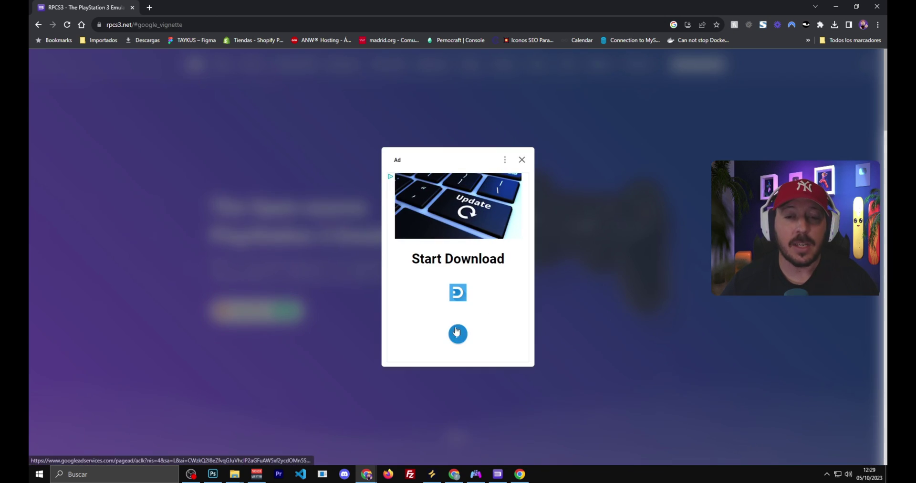
pyautogui.click(522, 160)
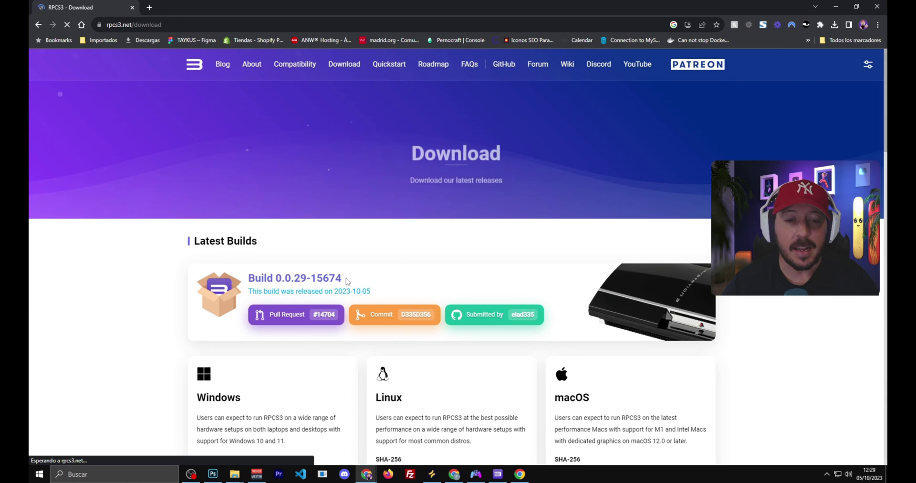
pyautogui.scroll(-4, 311, 272)
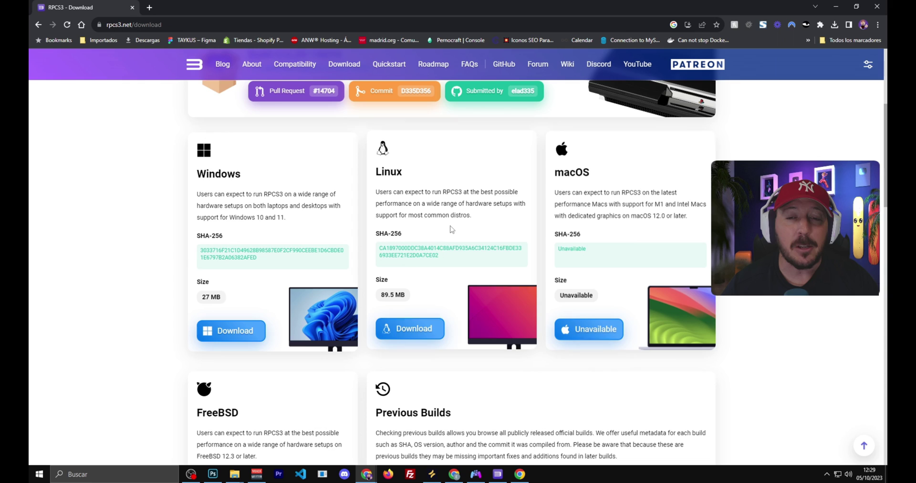
pyautogui.click(233, 332)
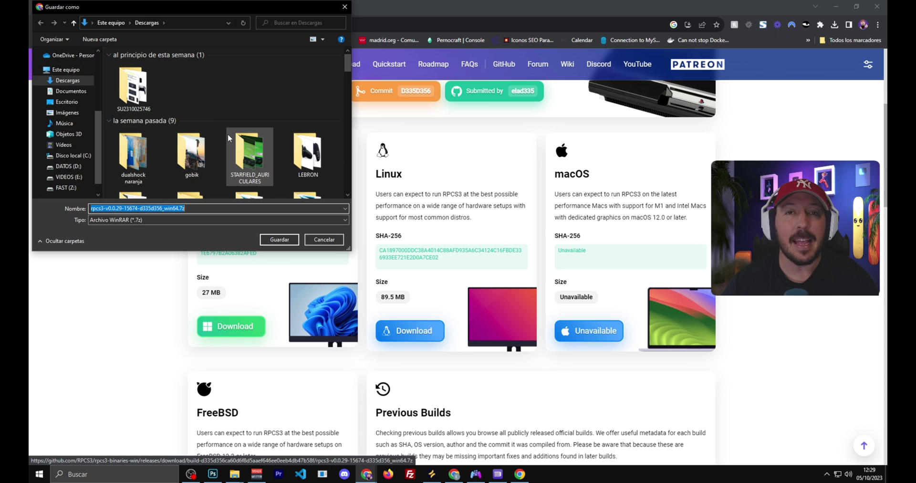
pyautogui.click(279, 241)
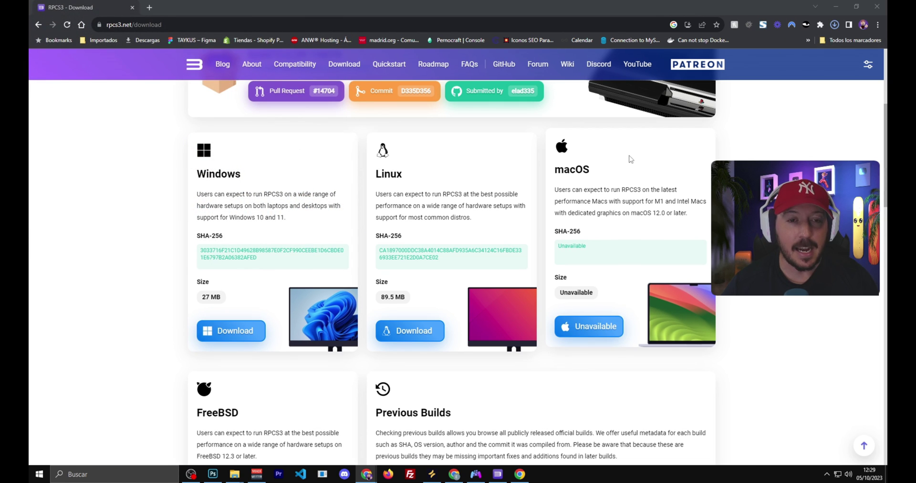
# In File Explorer, extract the downloaded rpcs3-v0.0.29-15674-d335d356_win64.7z into a folder of the same name and open that folder.
pyautogui.press('super+e')
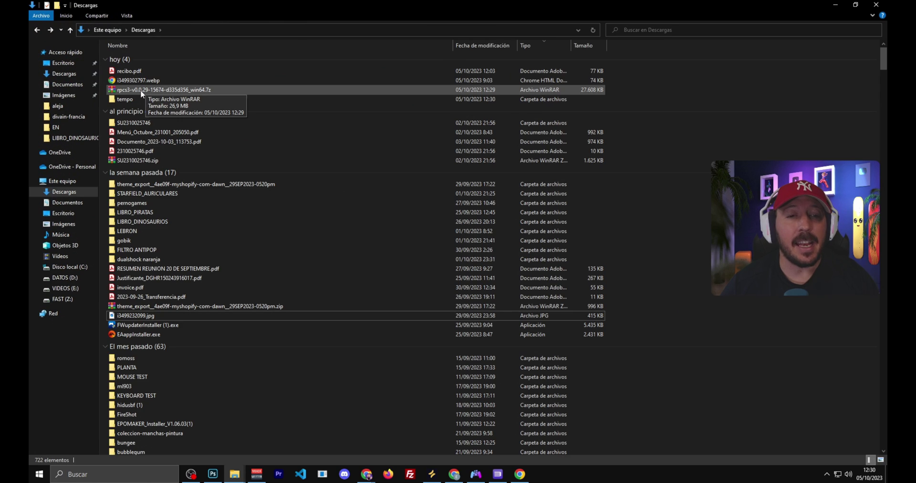
pyautogui.click(140, 90)
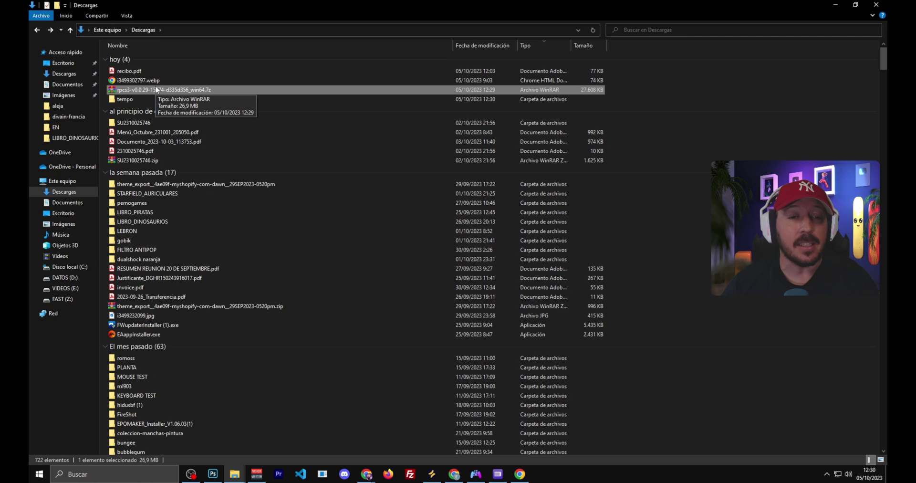
pyautogui.rightClick(153, 90)
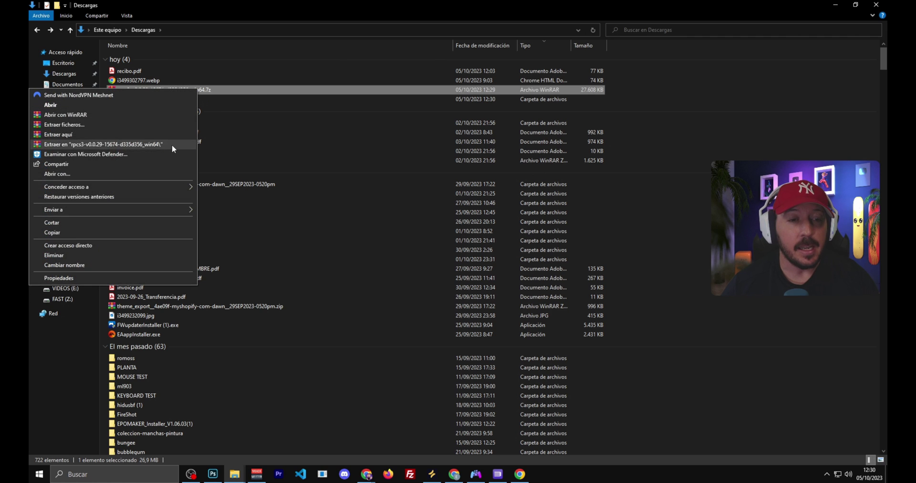
pyautogui.click(131, 143)
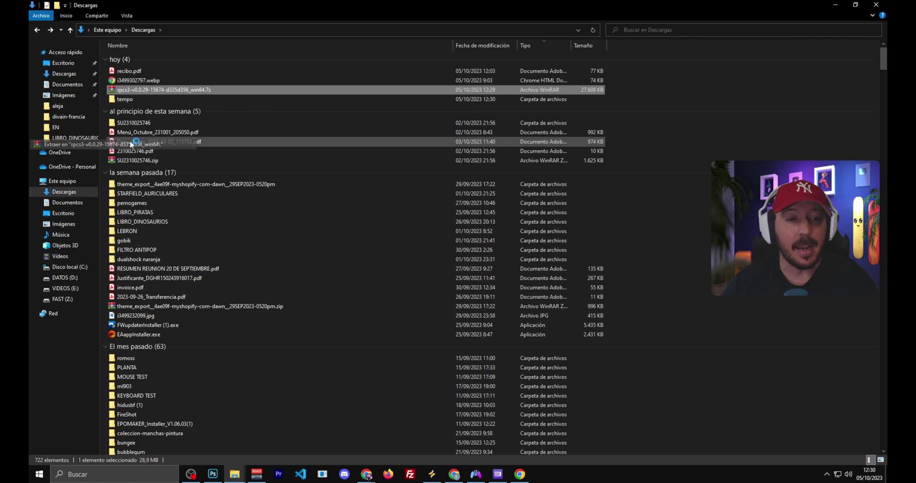
pyautogui.doubleClick(210, 109)
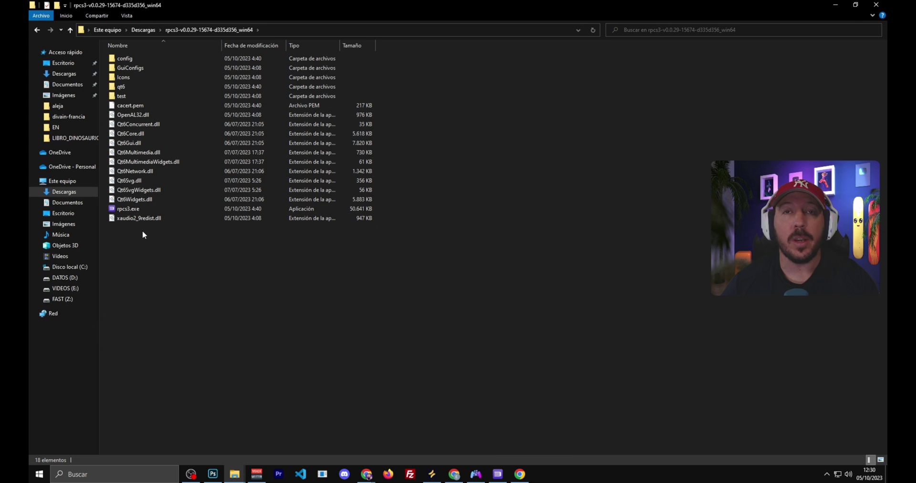
# Launch rpcs3.exe and pass the welcome dialog by confirming that the Quickstart guide has been read.
pyautogui.doubleClick(127, 208)
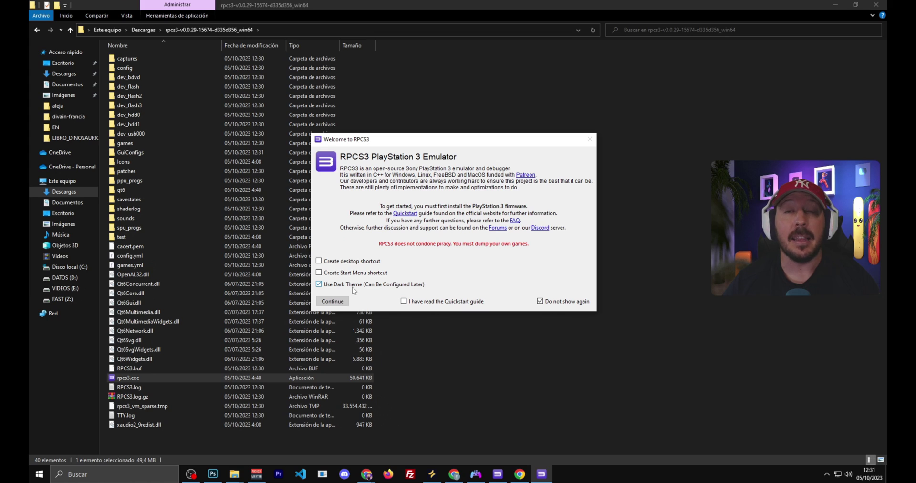
pyautogui.click(422, 304)
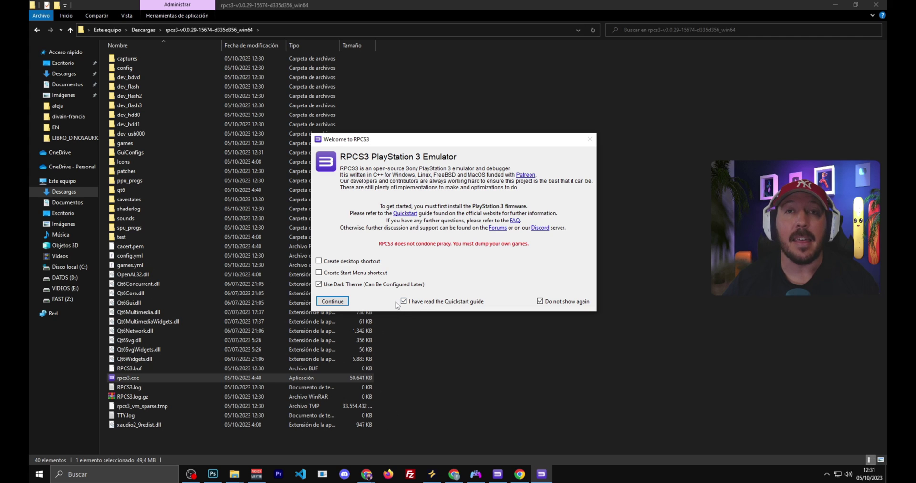
pyautogui.click(332, 301)
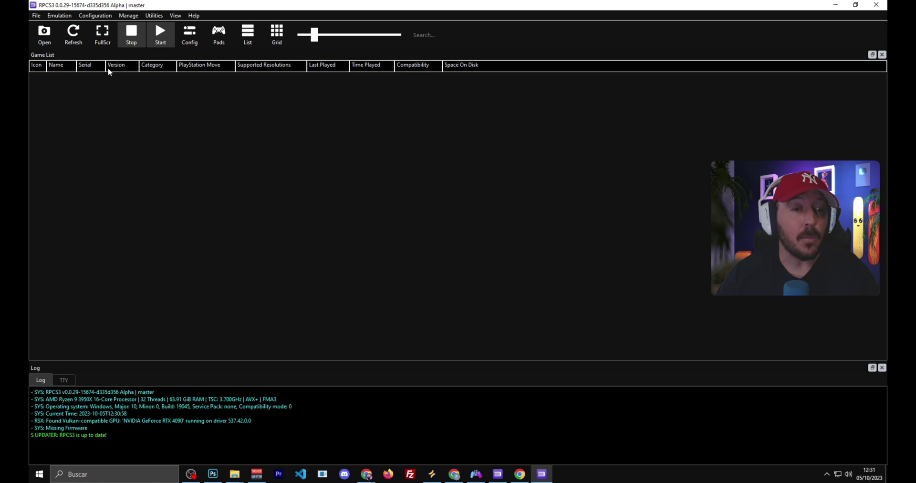
pyautogui.click(35, 16)
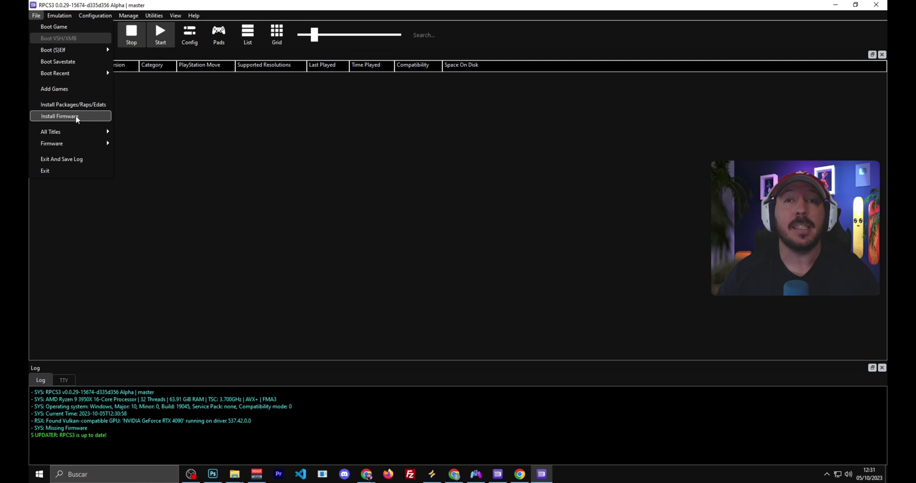
pyautogui.click(230, 150)
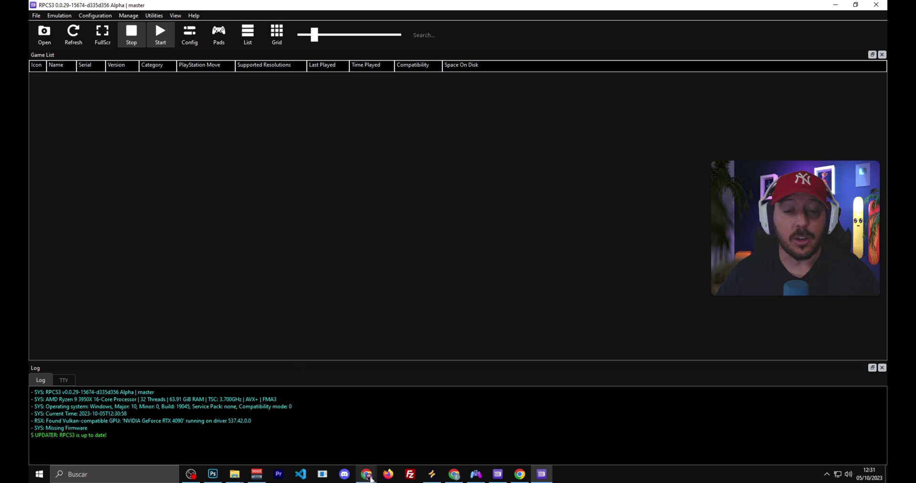
# Switch to Chrome, search for "download firmware ps3" in a new tab and open PlayStation's PS3 system software page.
pyautogui.moveTo(367, 473)
pyautogui.click(414, 432)
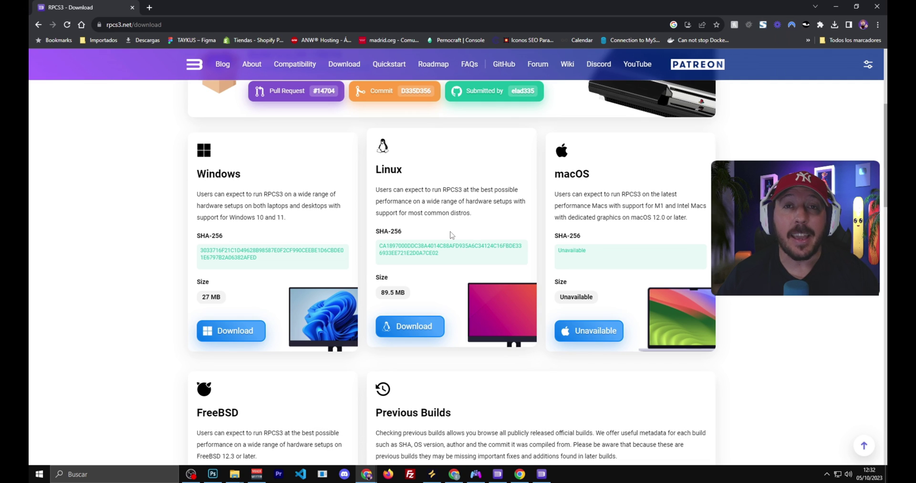
pyautogui.click(147, 10)
pyautogui.write('firmware ')
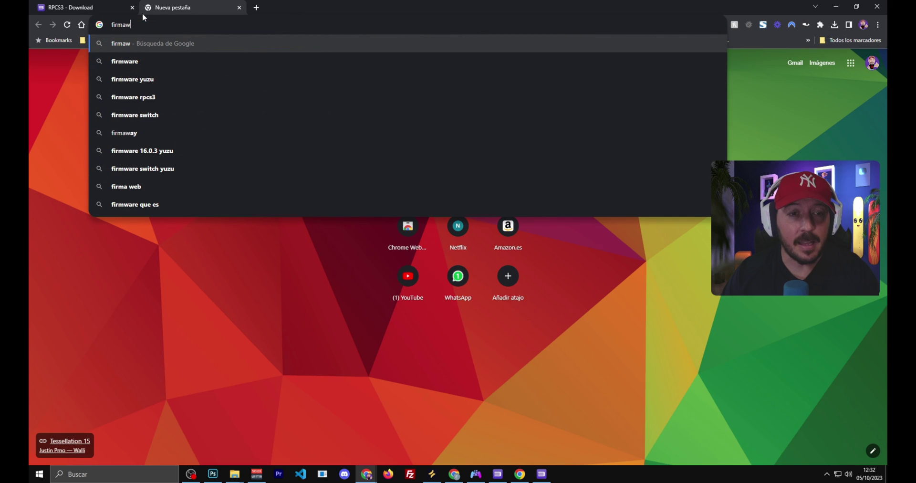
pyautogui.write('p')
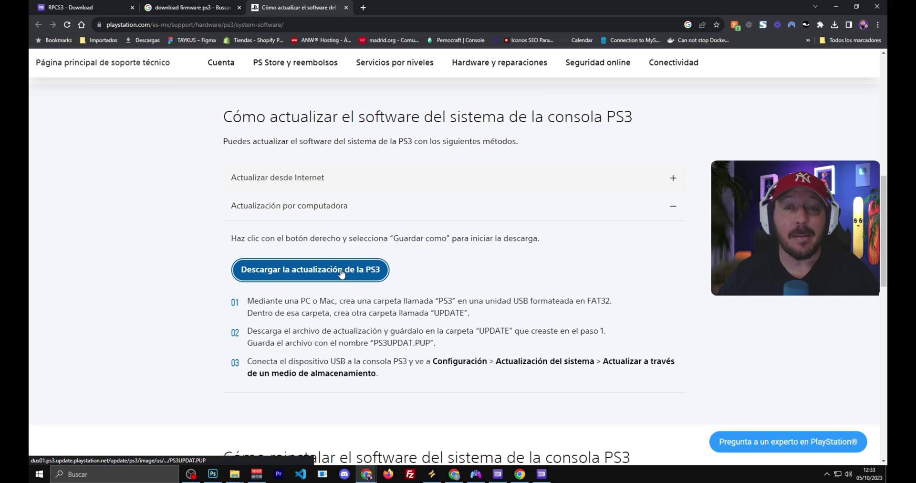
# Save the PS3 update file PS3UPDAT.PUP into a new folder named firmware inside the extracted RPCS3 folder.
pyautogui.rightClick(341, 271)
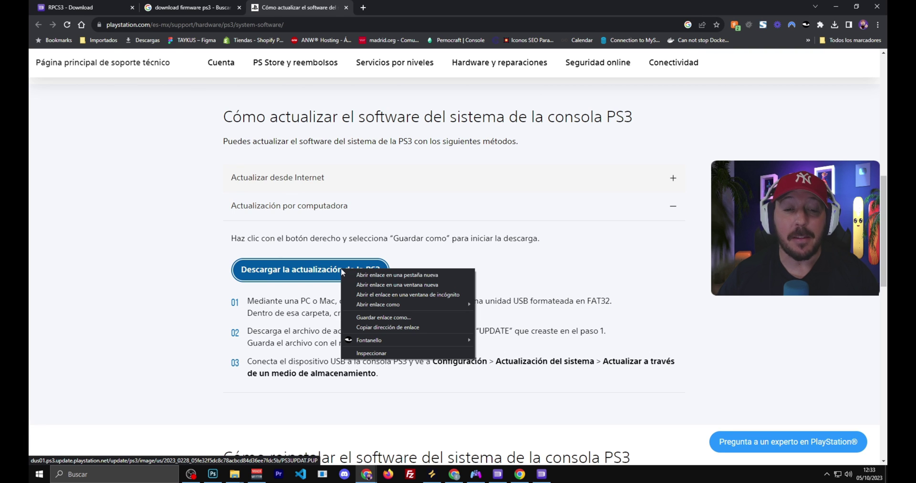
pyautogui.click(385, 317)
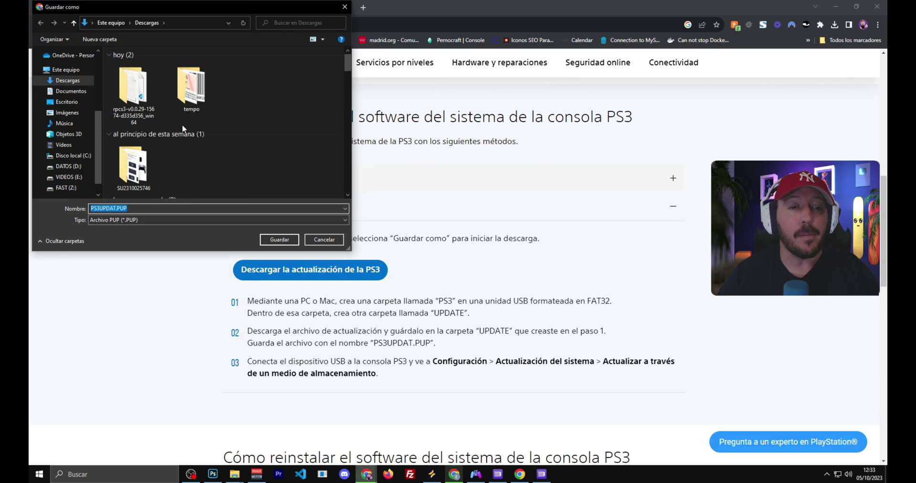
pyautogui.doubleClick(134, 85)
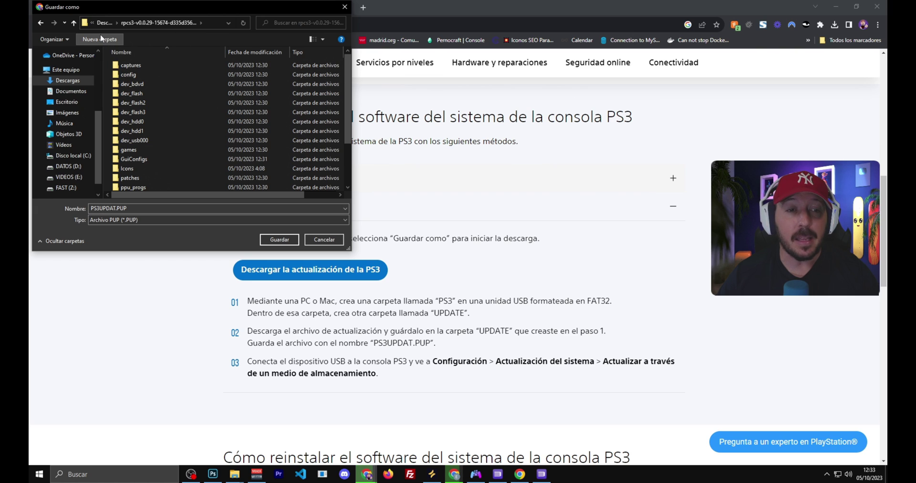
pyautogui.click(113, 39)
pyautogui.write('firmware')
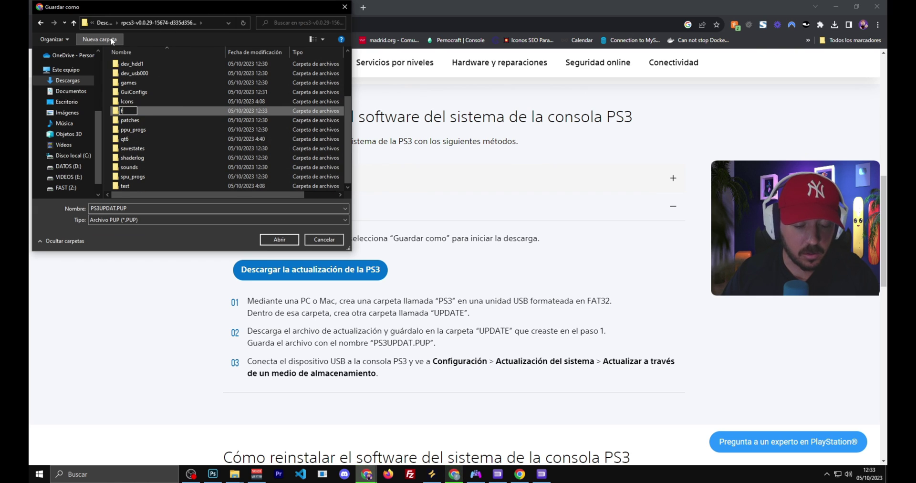
pyautogui.press('Return')
pyautogui.press('Return')
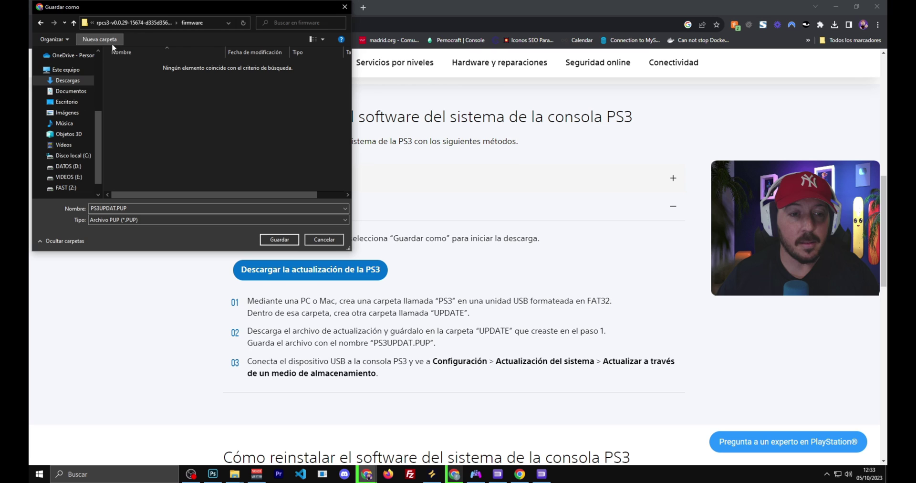
pyautogui.click(279, 239)
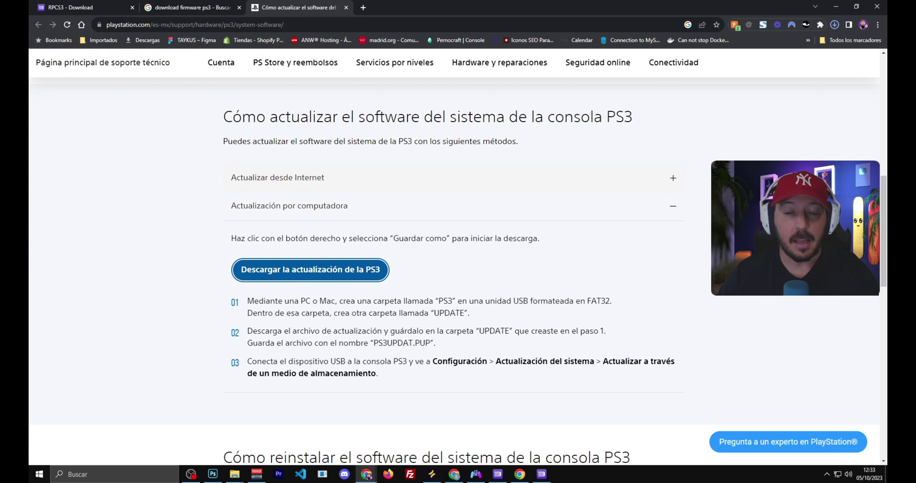
# Switch to RPCS3, install the firmware from PS3UPDAT.PUP in the firmware folder, and stop the running emulation.
pyautogui.click(541, 474)
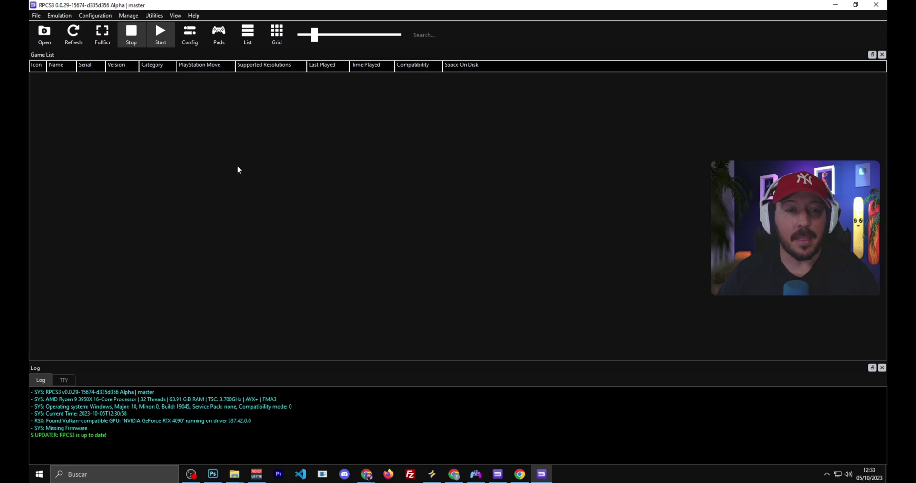
pyautogui.click(36, 16)
pyautogui.click(70, 116)
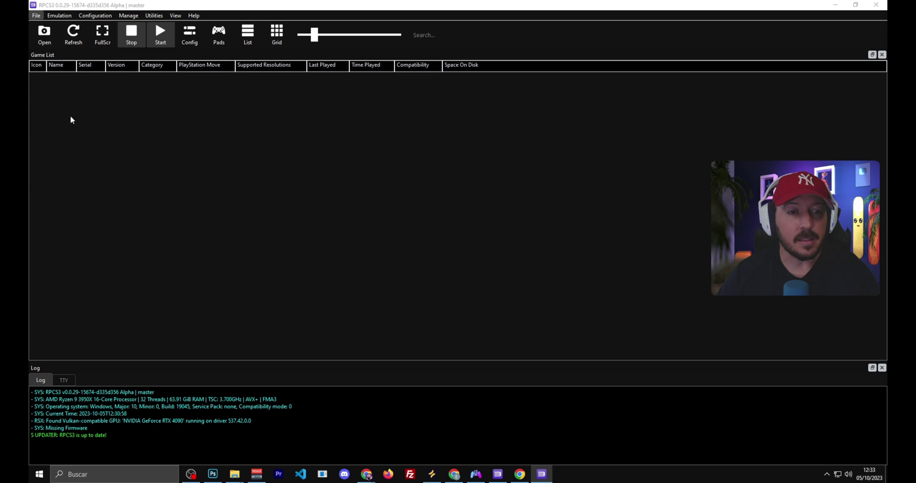
pyautogui.doubleClick(139, 116)
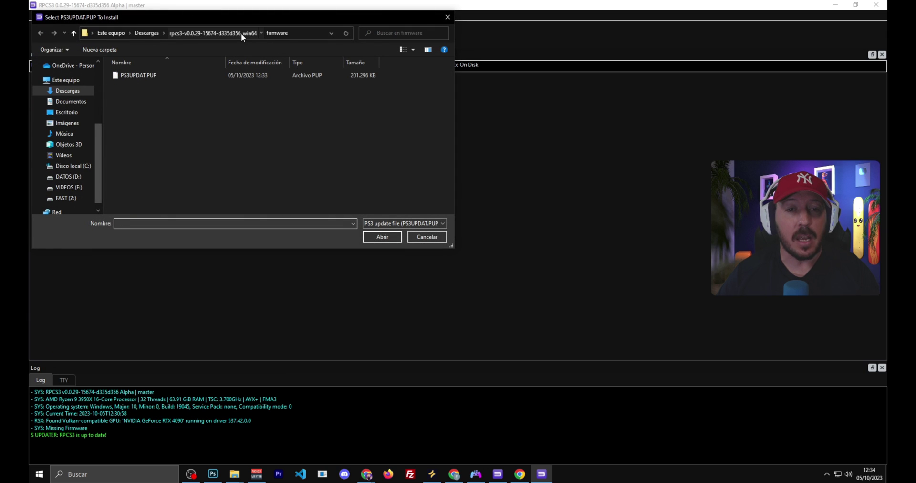
pyautogui.click(241, 33)
pyautogui.doubleClick(129, 158)
pyautogui.doubleClick(121, 75)
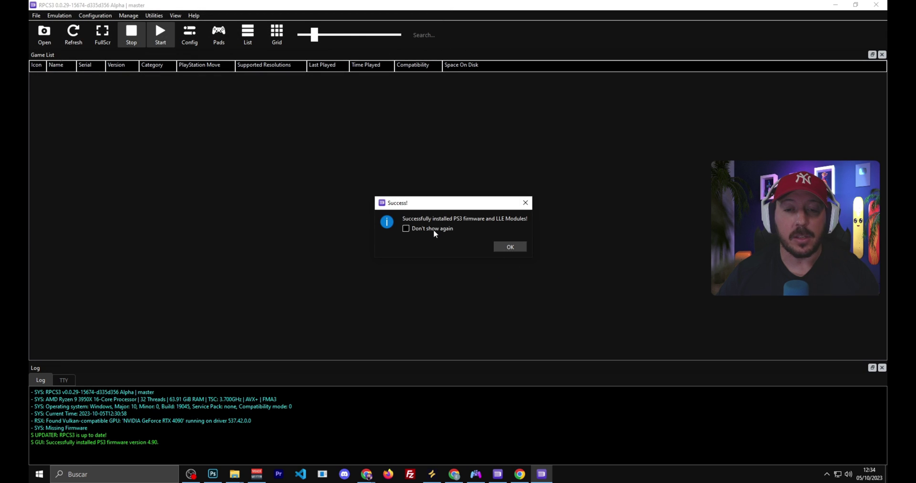
pyautogui.click(508, 247)
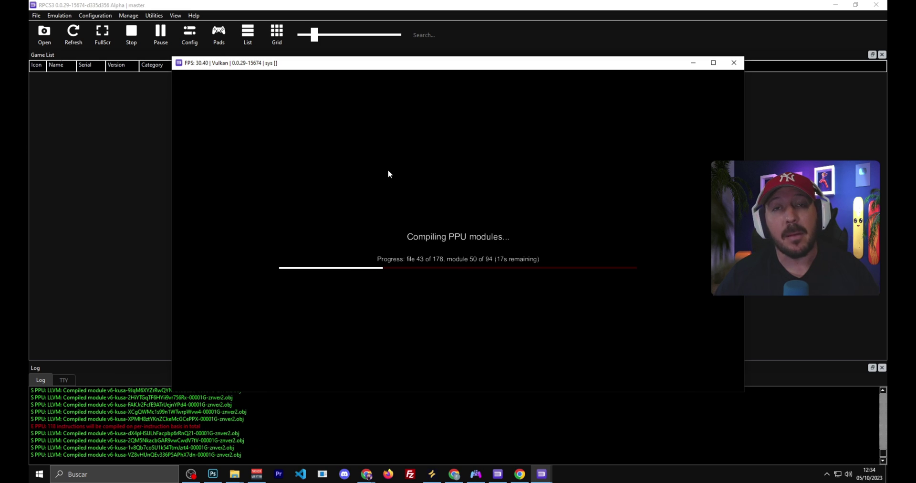
pyautogui.click(131, 34)
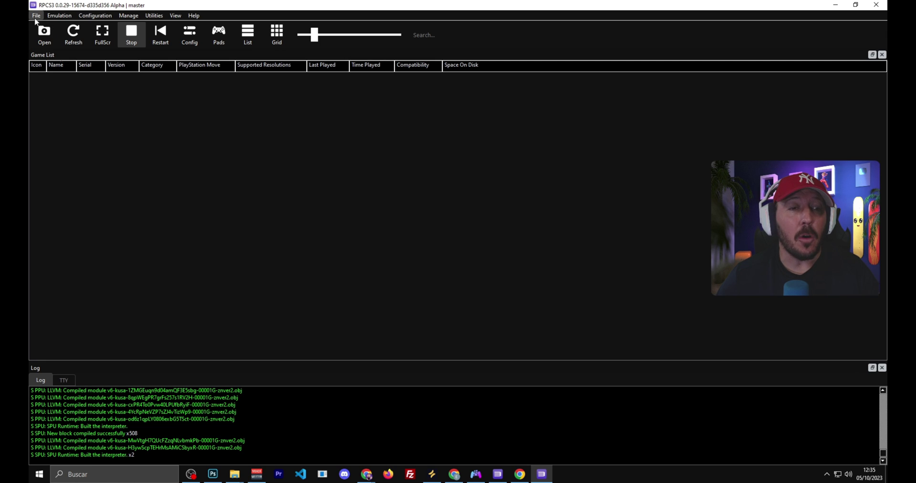
# Open the emulator's GPU settings and choose Vulkan as the renderer.
pyautogui.click(84, 16)
pyautogui.click(93, 30)
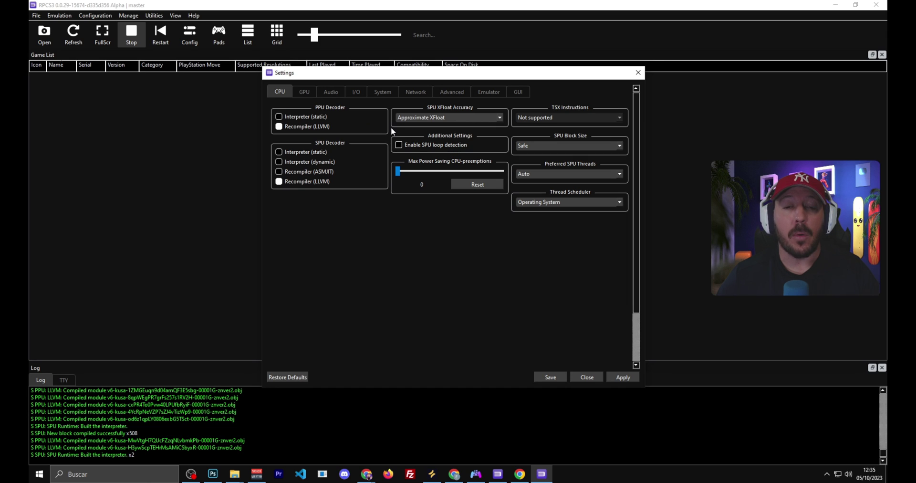
pyautogui.click(303, 93)
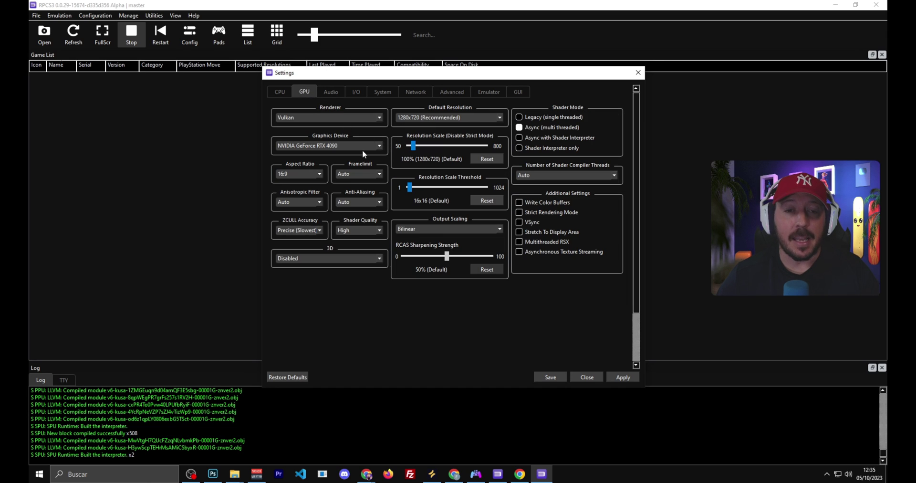
pyautogui.click(348, 118)
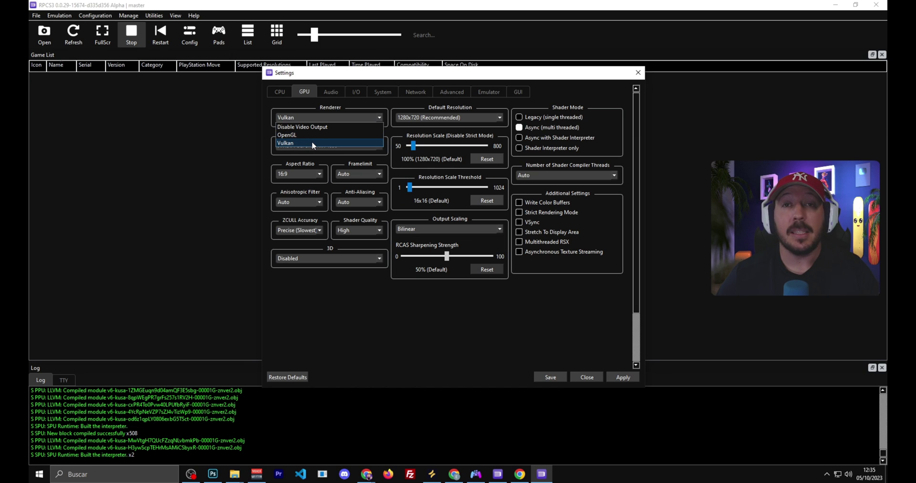
pyautogui.click(298, 151)
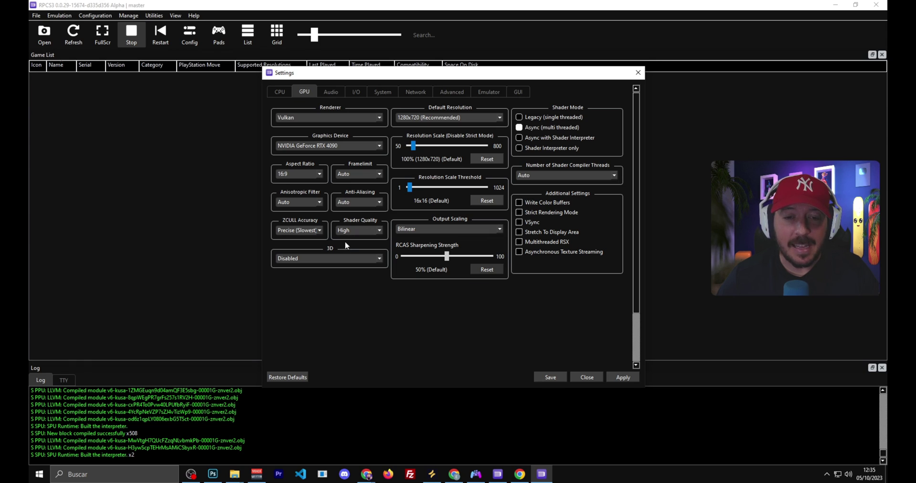
# Set the GPU default resolution to 1920x1080 and the resolution scale to 300% (3840x2160).
pyautogui.click(442, 117)
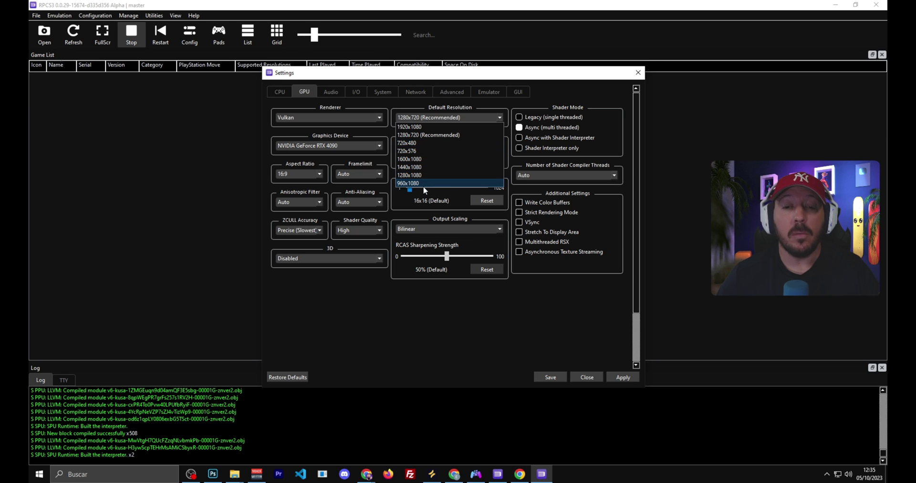
pyautogui.click(430, 128)
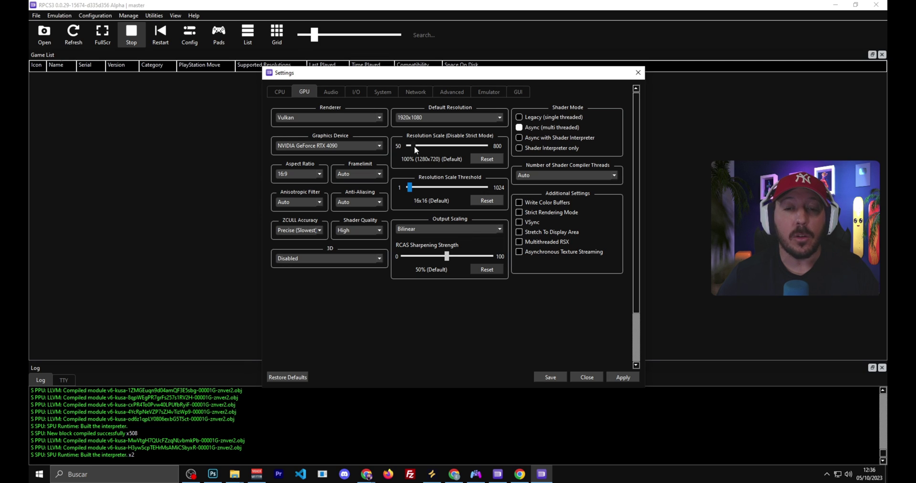
pyautogui.moveTo(414, 147); pyautogui.dragTo(433, 146)
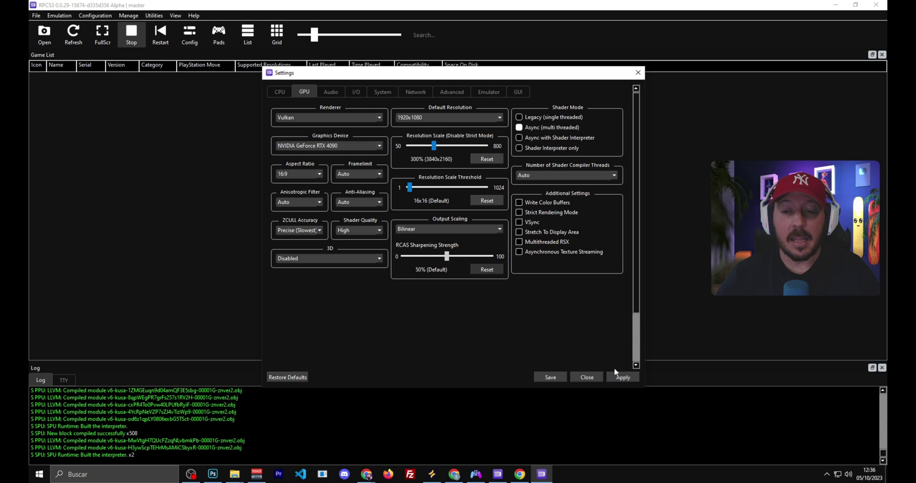
# Lower the master volume in the audio settings to about 34%.
pyautogui.click(329, 93)
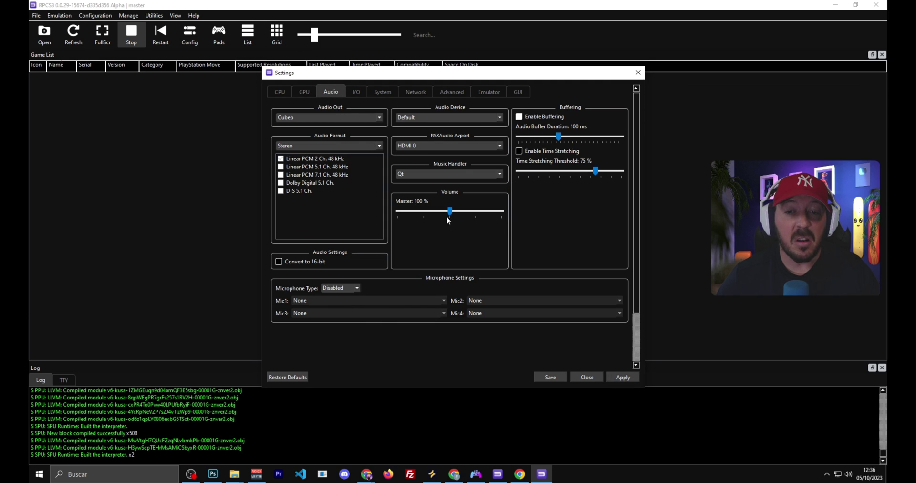
pyautogui.moveTo(448, 213); pyautogui.dragTo(415, 214)
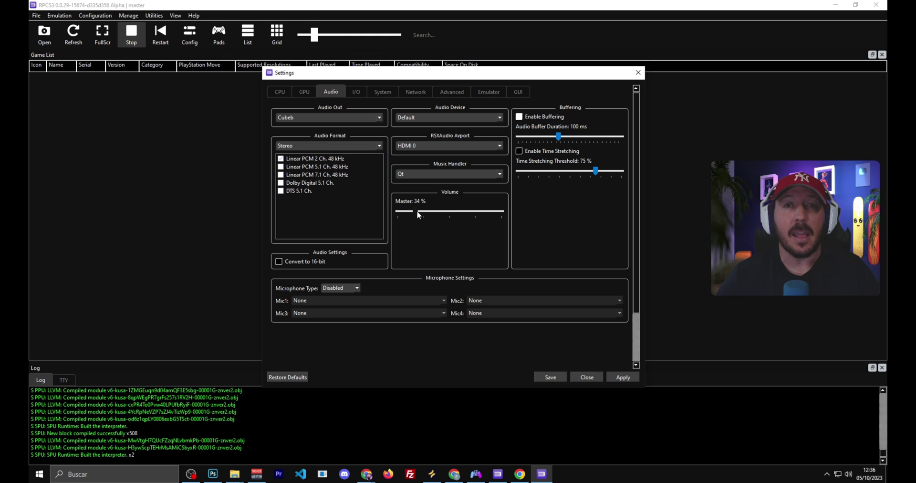
# Set the console language to Spanish and the console region to Europe, Oceania, Middle East, Russia, and check the keyboard type options.
pyautogui.click(358, 92)
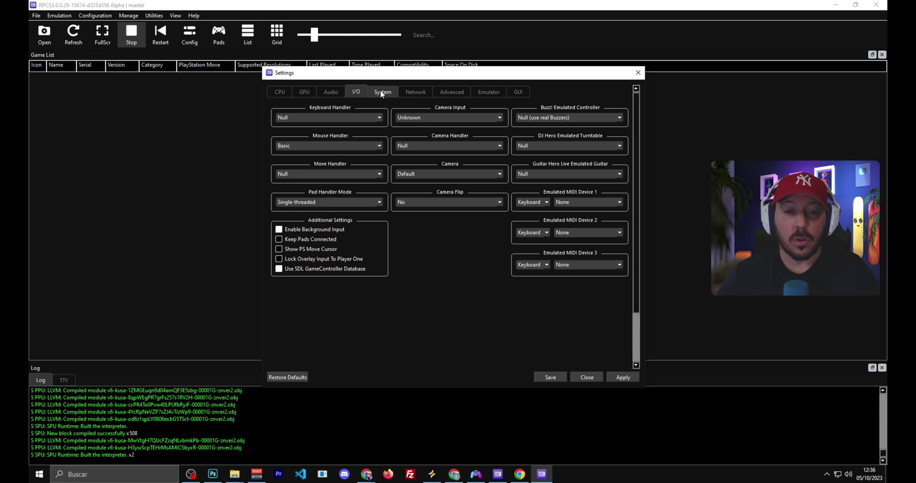
pyautogui.click(381, 92)
pyautogui.click(326, 116)
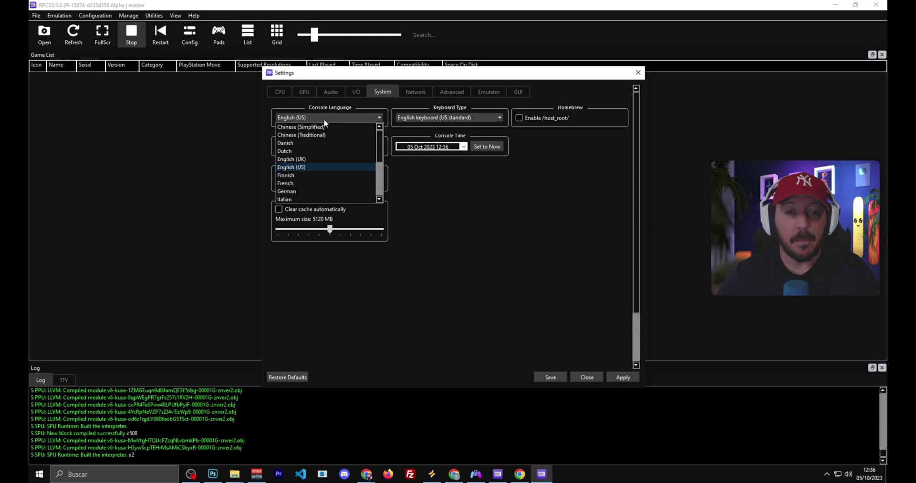
pyautogui.scroll(-3, 309, 176)
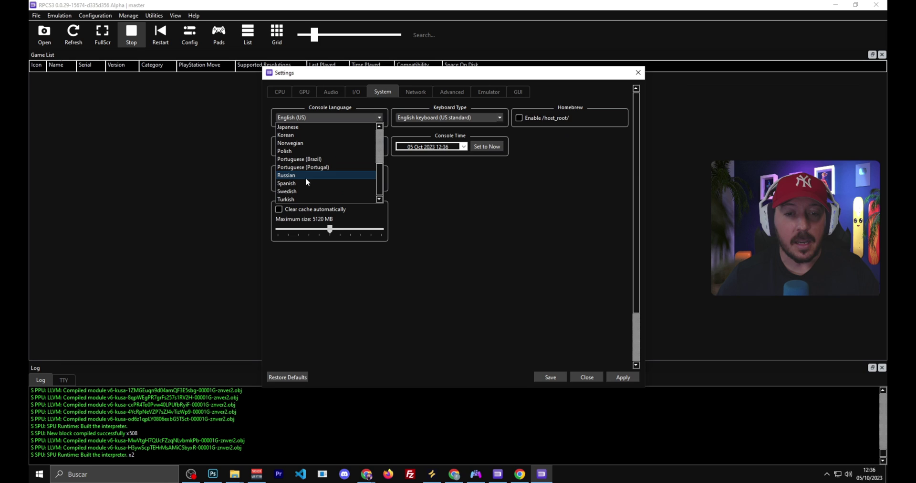
pyautogui.click(303, 183)
pyautogui.click(305, 147)
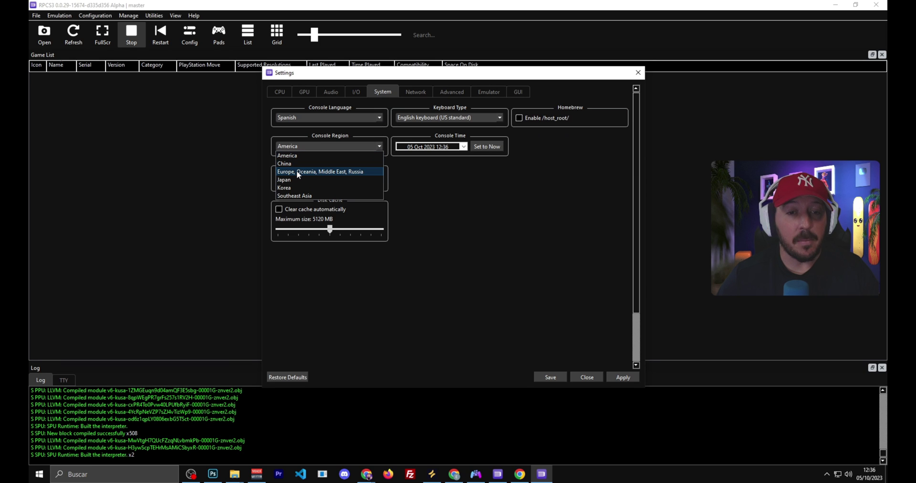
pyautogui.click(297, 172)
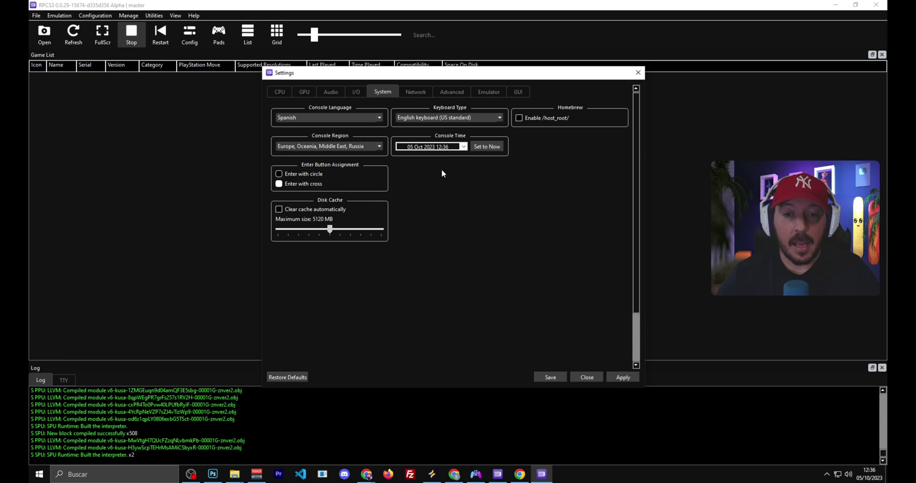
pyautogui.click(474, 119)
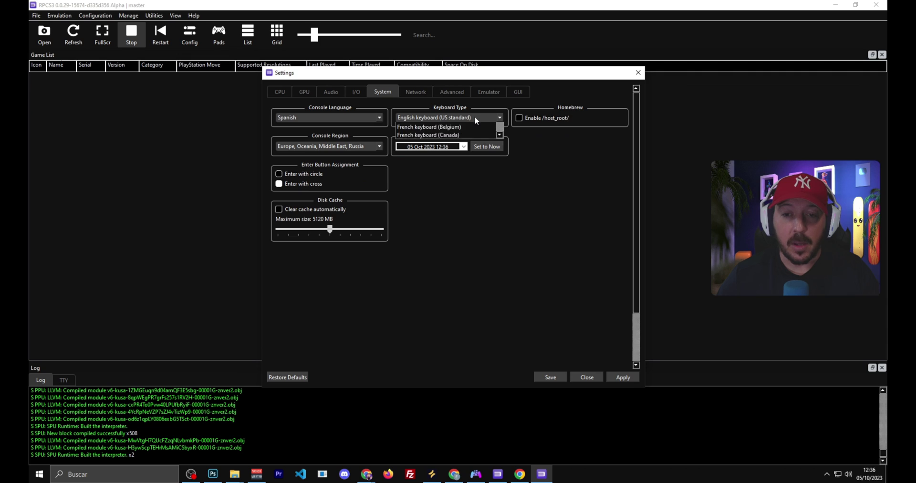
pyautogui.click(509, 189)
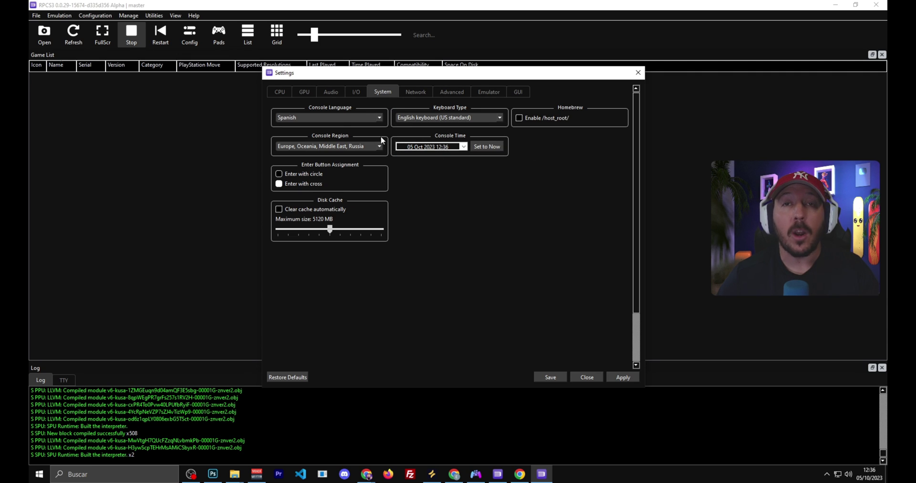
# Review the Network, Advanced and Emulator settings and save the configuration.
pyautogui.click(419, 95)
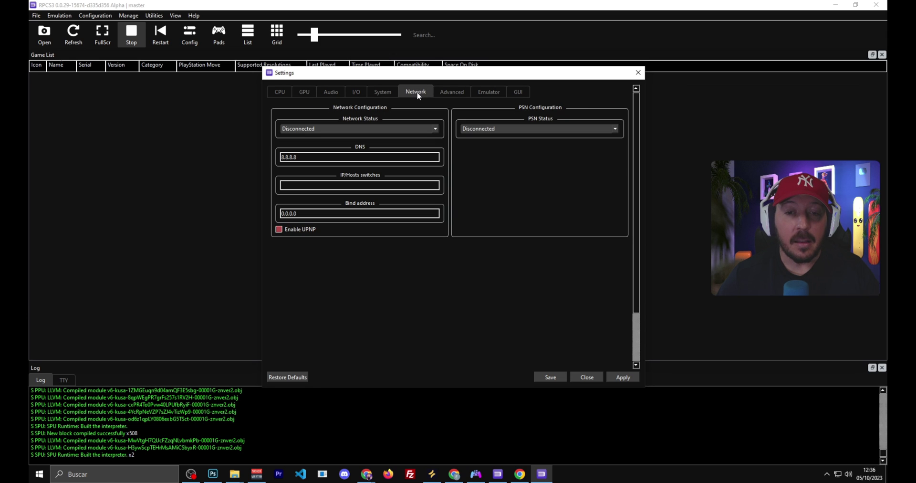
pyautogui.click(452, 95)
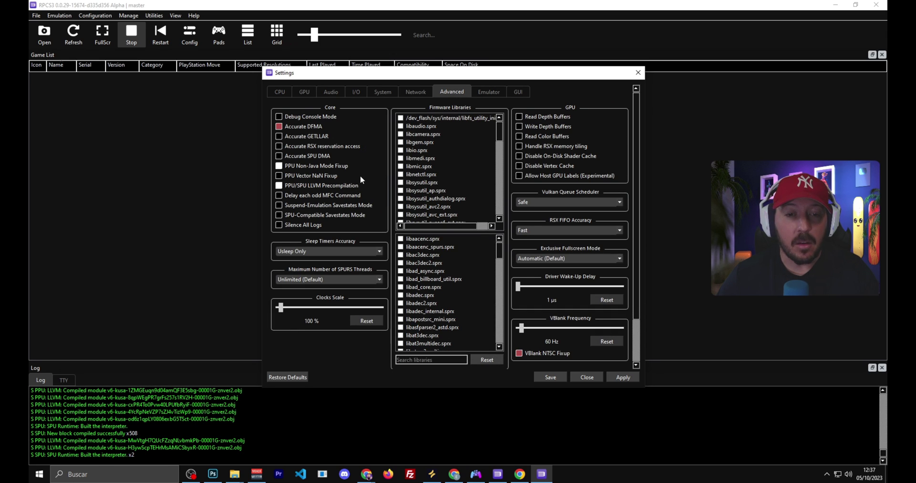
pyautogui.click(488, 93)
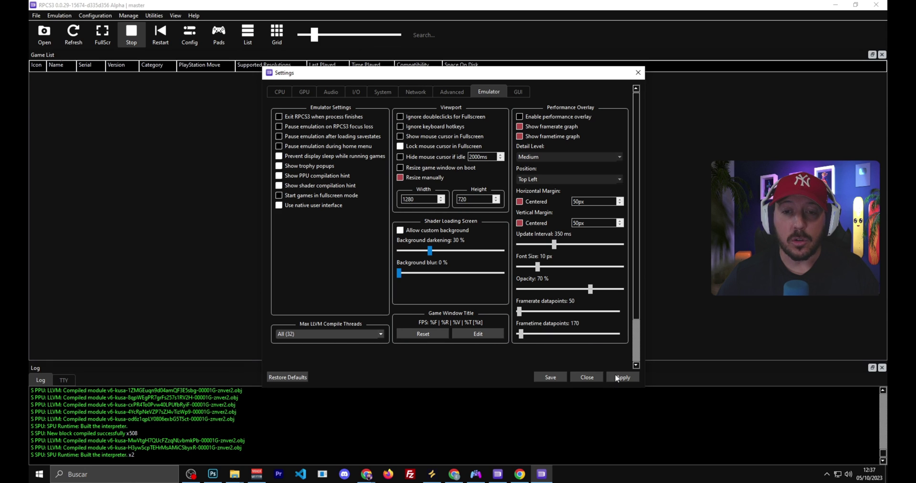
pyautogui.click(550, 377)
# Configure Player 1's gamepad with the DualShock 4 handler and the DS4 Pad #1 device, and save the gamepad settings.
pyautogui.click(97, 16)
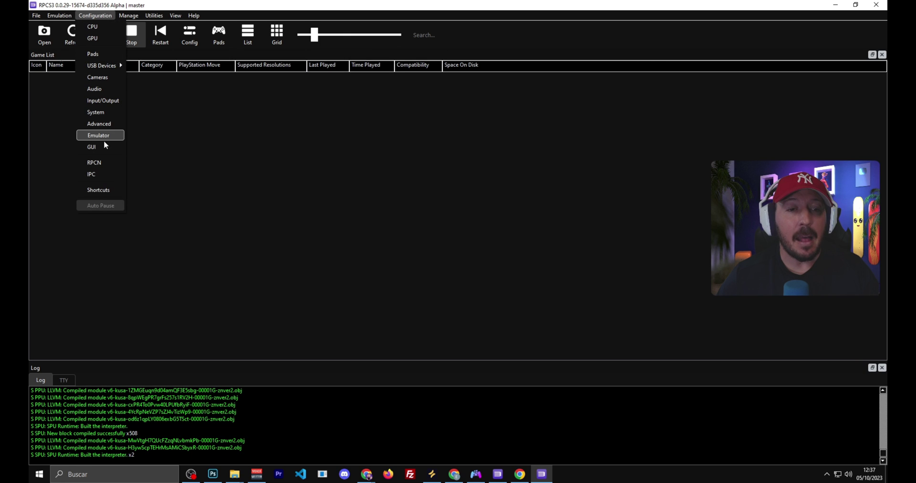
pyautogui.click(100, 53)
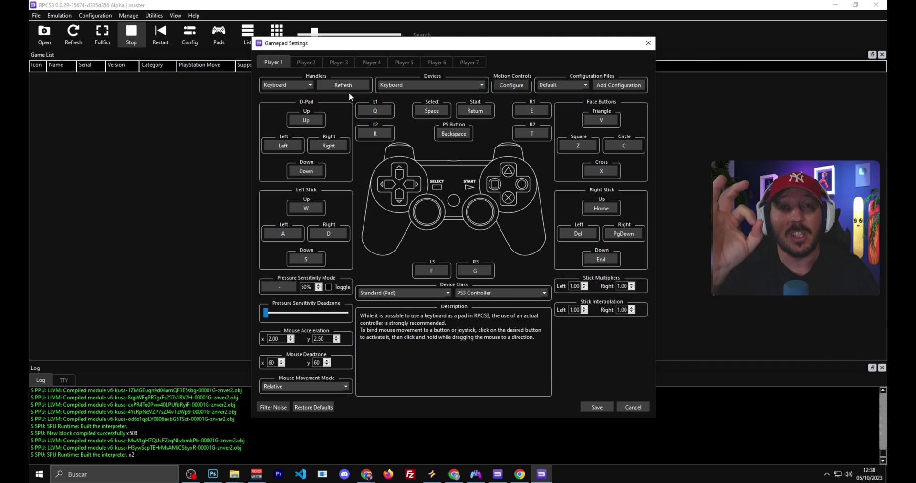
pyautogui.click(299, 84)
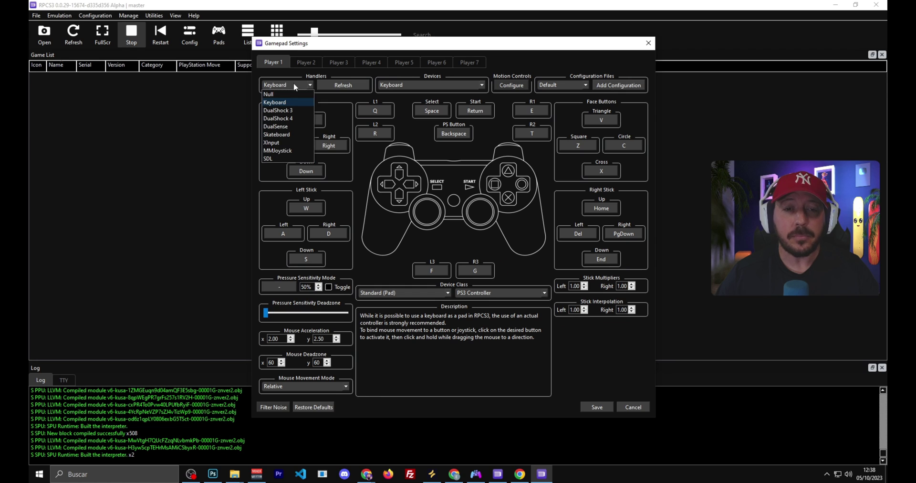
pyautogui.click(282, 119)
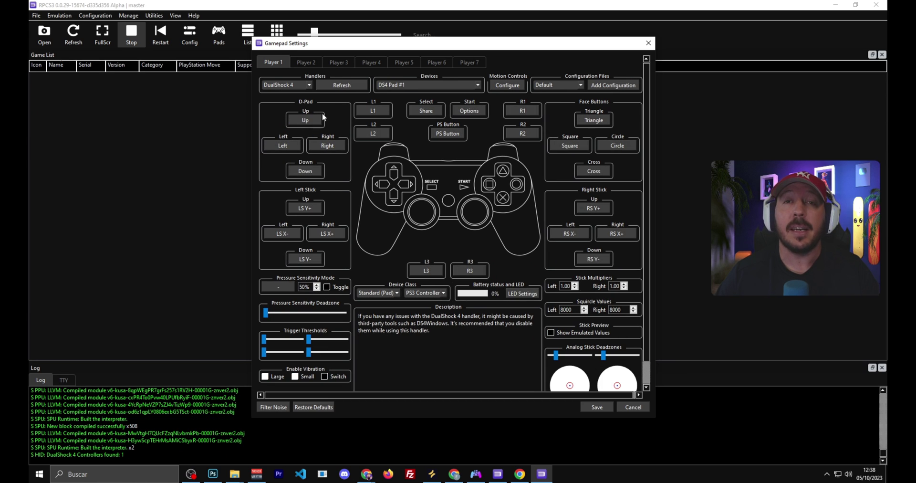
pyautogui.click(431, 86)
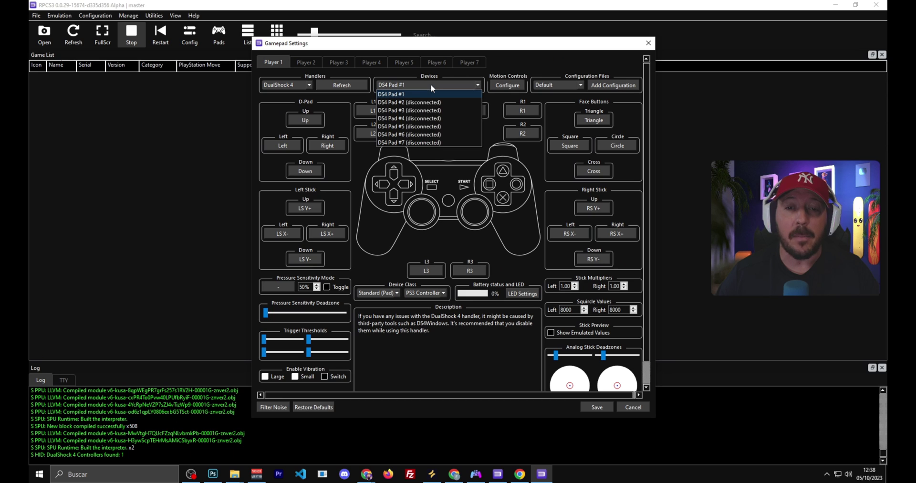
pyautogui.click(407, 97)
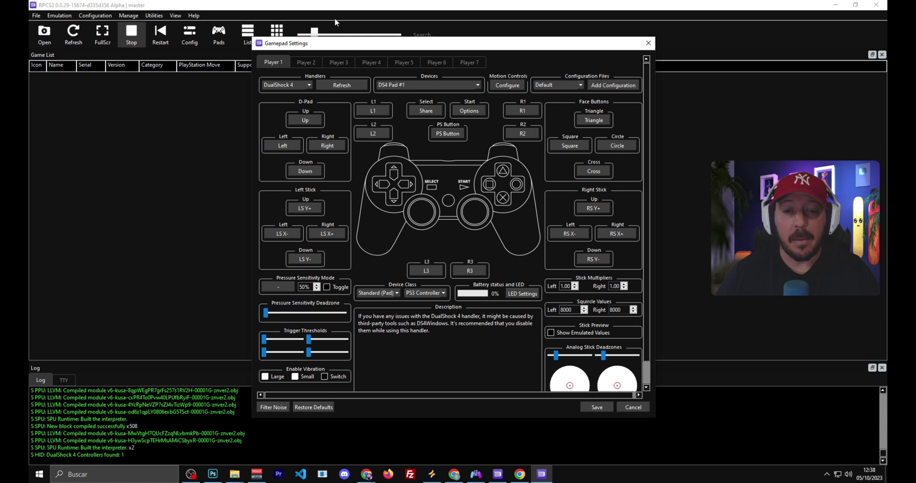
pyautogui.scroll(-1, 597, 211)
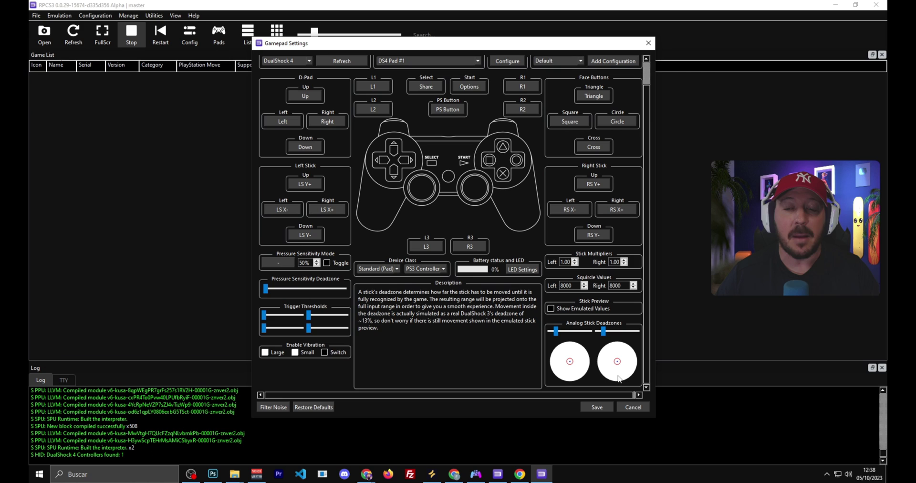
pyautogui.click(597, 407)
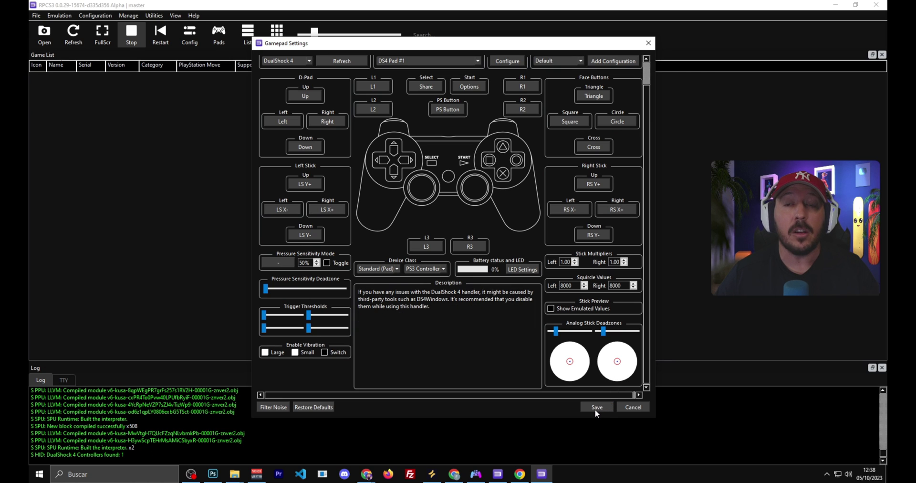
pyautogui.click(591, 407)
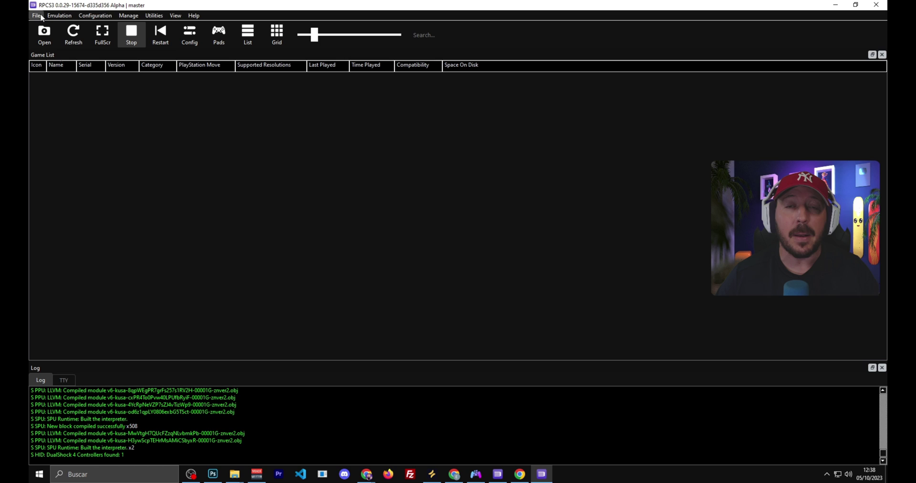
# Install the package UP0177-NPUB30242_00-CRAZYTAXIPACKAGE.pkg from the Crazy_Taxi_US folder inside games\Crazy, without adding desktop or Start menu shortcuts.
pyautogui.click(37, 16)
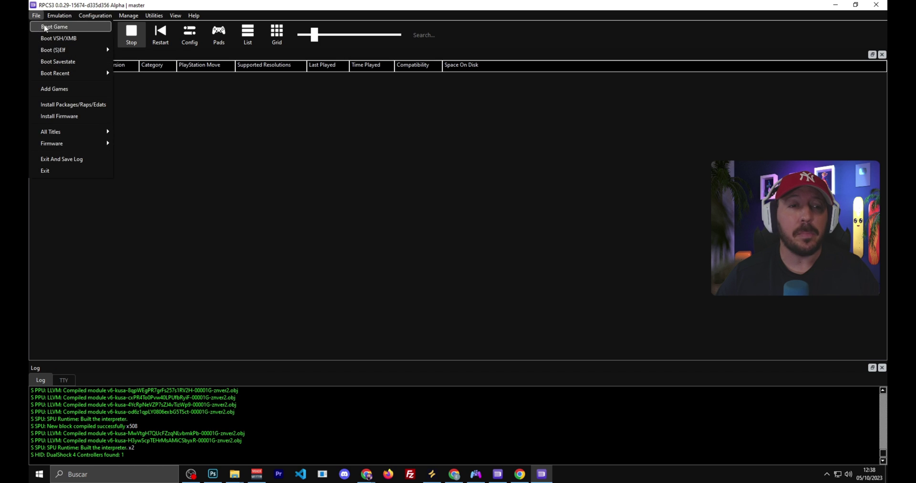
pyautogui.click(73, 105)
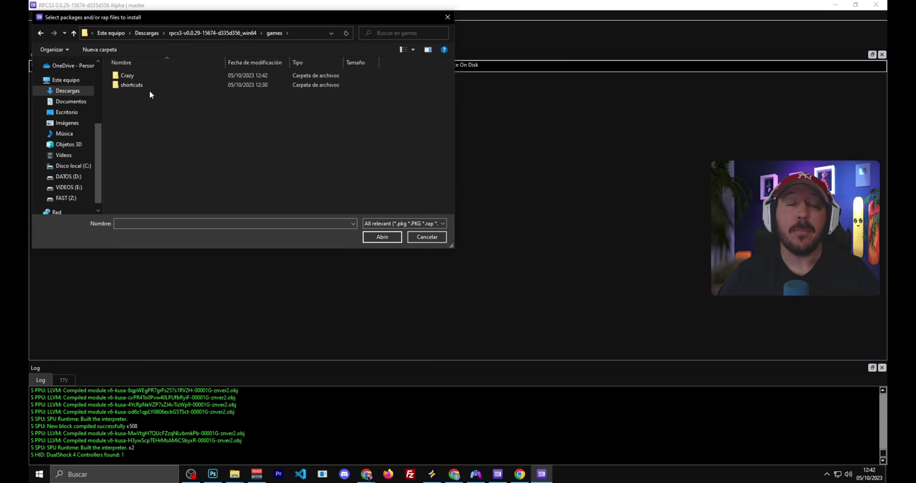
pyautogui.doubleClick(124, 78)
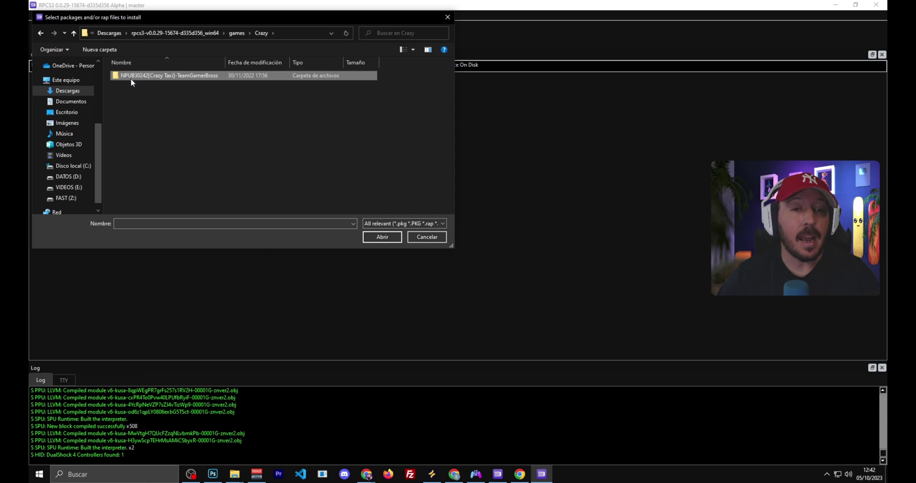
pyautogui.doubleClick(125, 77)
pyautogui.doubleClick(125, 75)
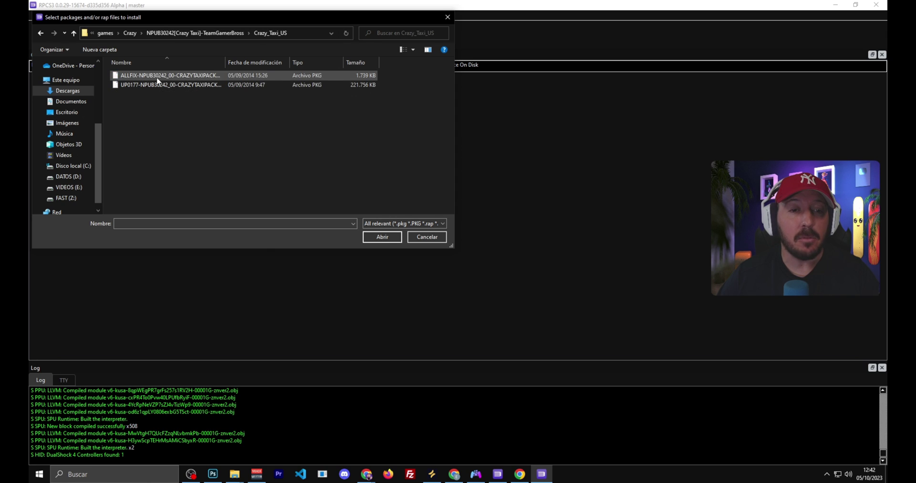
pyautogui.doubleClick(179, 84)
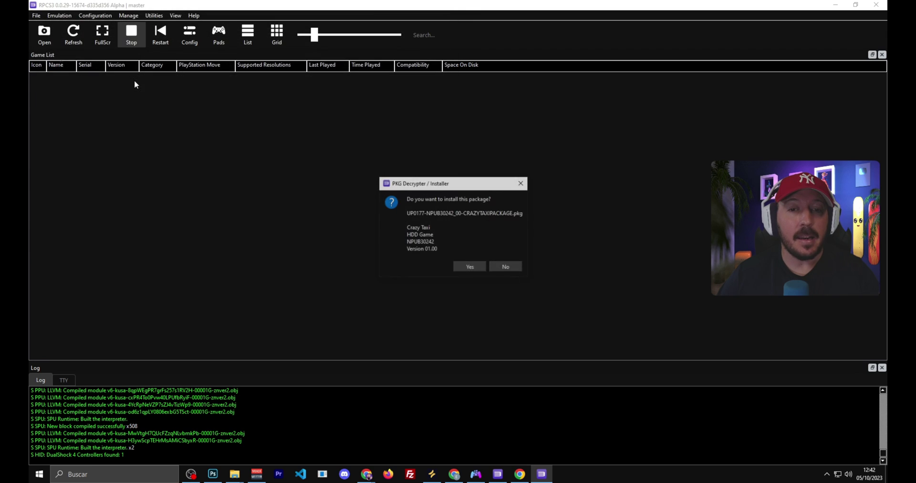
pyautogui.click(469, 267)
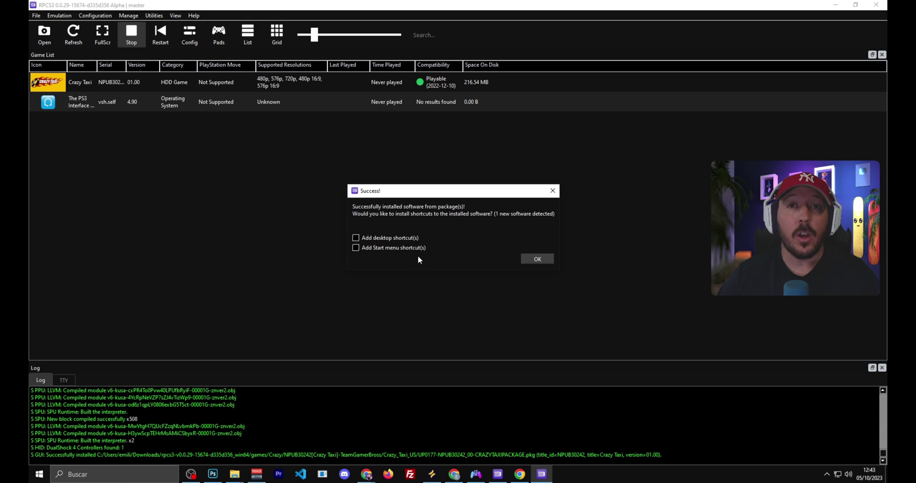
pyautogui.click(538, 259)
# Install the fix package ALLFIX-NPUB30242_00-CRAZYTAXIPACKPMP.pkg from the Crazy_Taxi_US folder and launch Crazy Taxi from the game list.
pyautogui.click(36, 15)
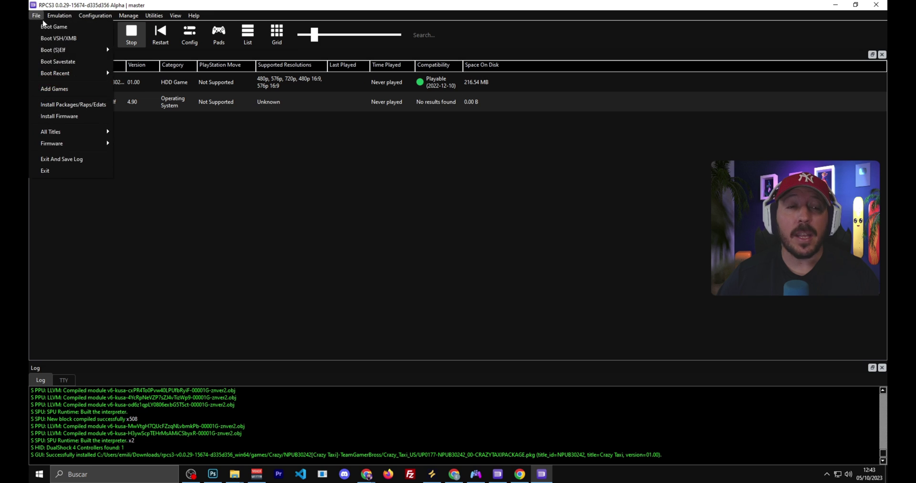
pyautogui.click(69, 104)
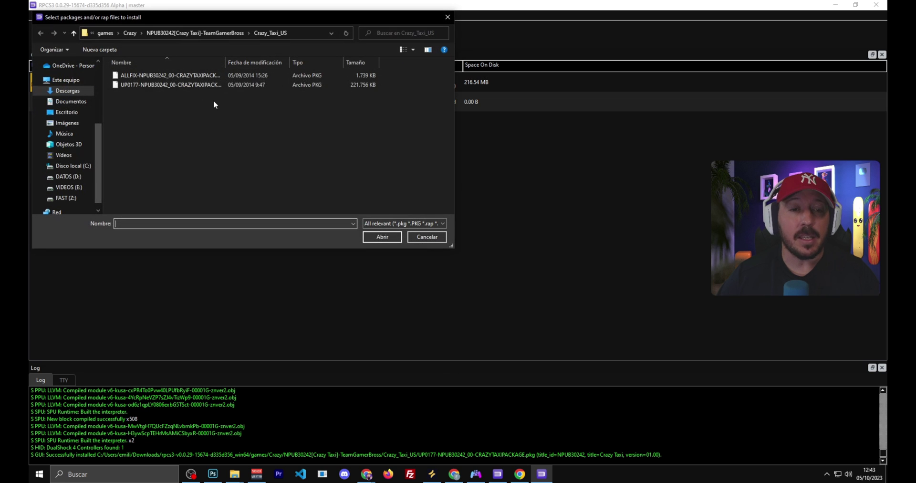
pyautogui.doubleClick(159, 80)
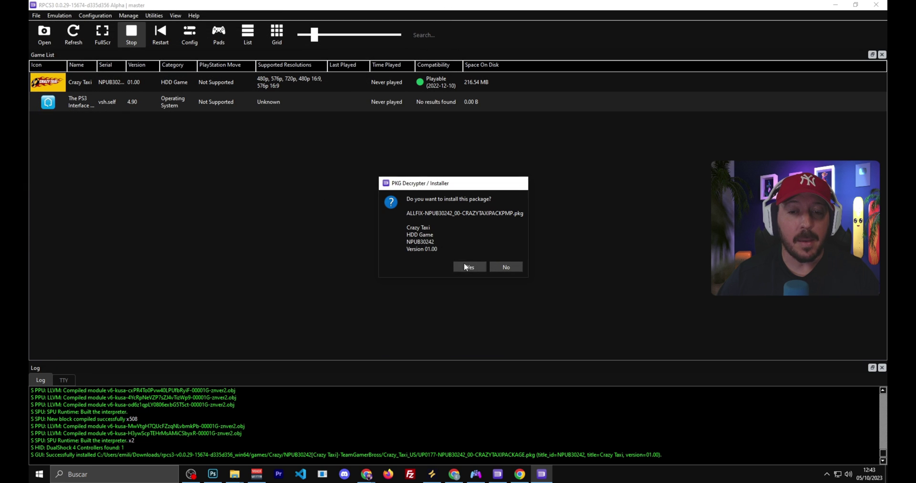
pyautogui.click(465, 267)
pyautogui.click(517, 245)
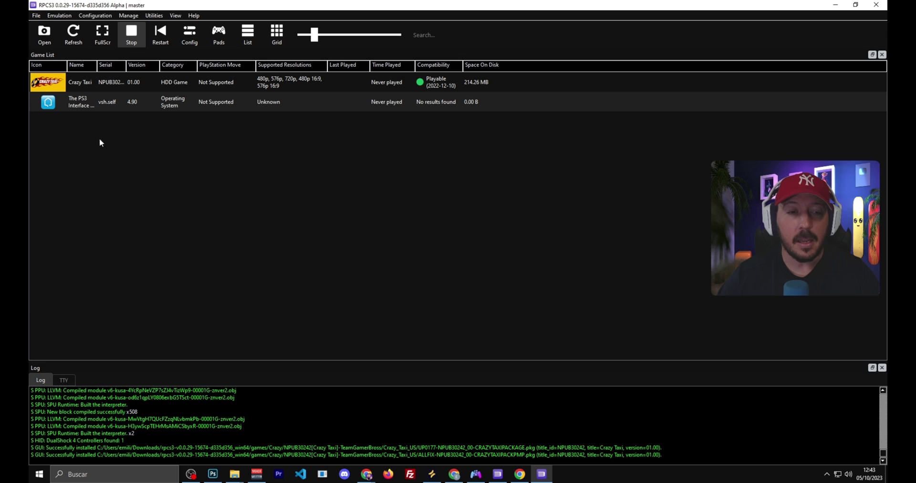
pyautogui.doubleClick(81, 85)
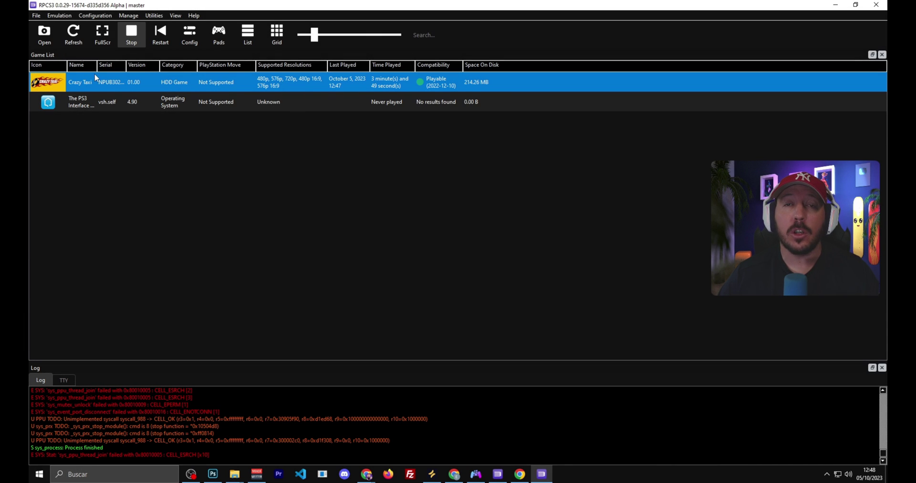
# Boot the game folder God of War - Collection HD (ENG) from roms on the DATOS (D:) drive and highlight God of War II in its menu.
pyautogui.click(42, 35)
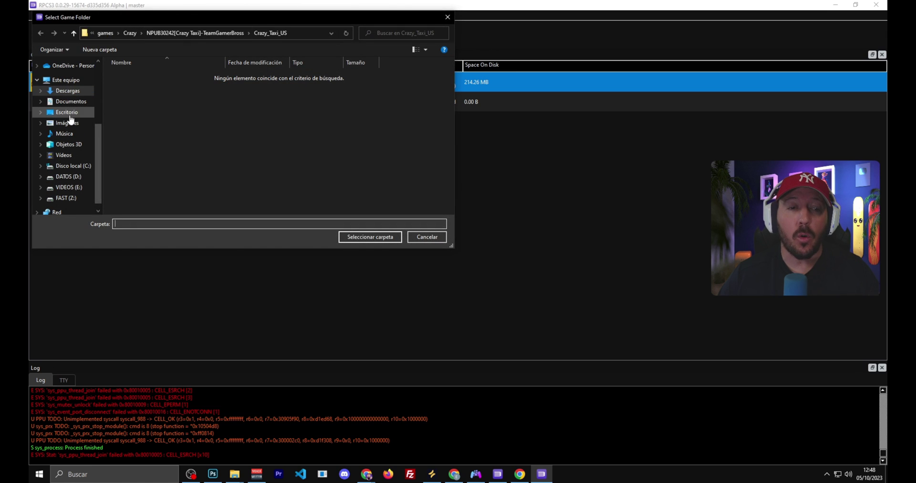
pyautogui.hotkey('alt', 'Left')
pyautogui.doubleClick(139, 78)
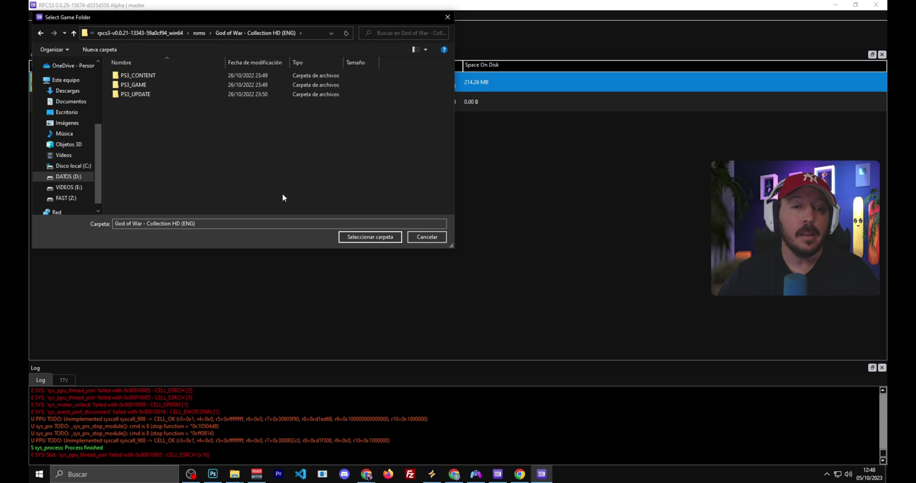
pyautogui.click(389, 239)
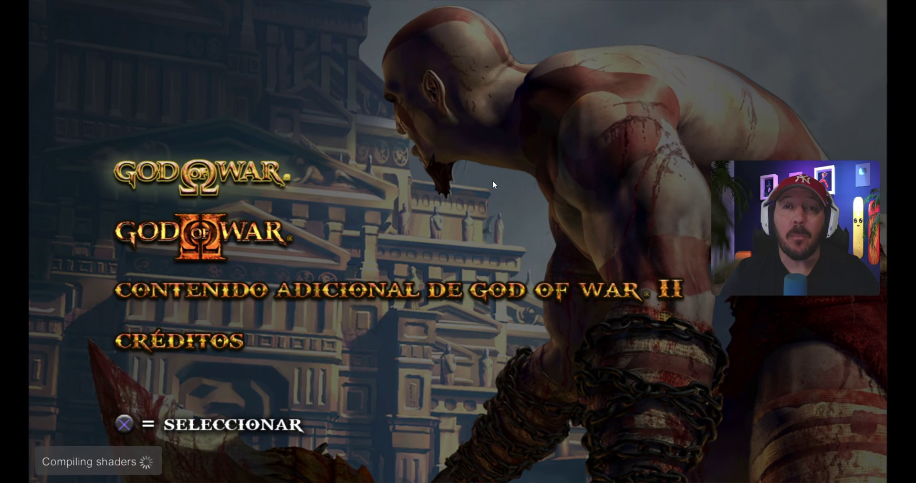
pyautogui.press('Down')
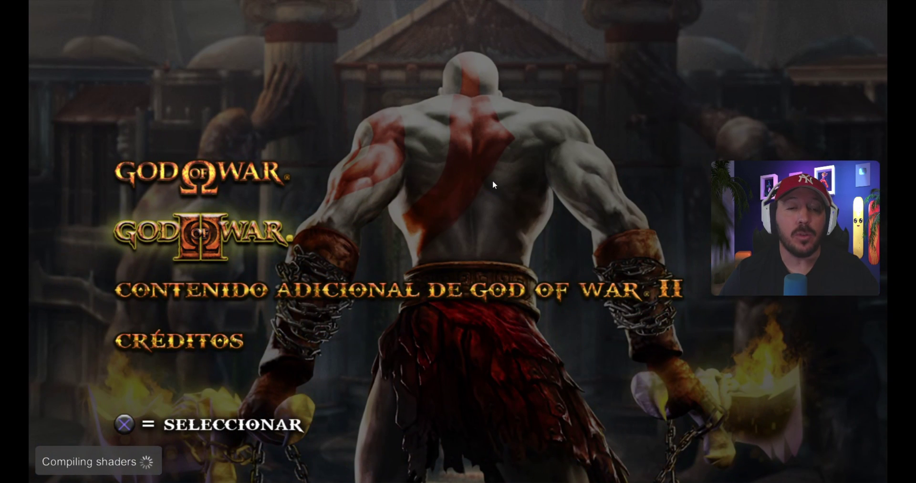